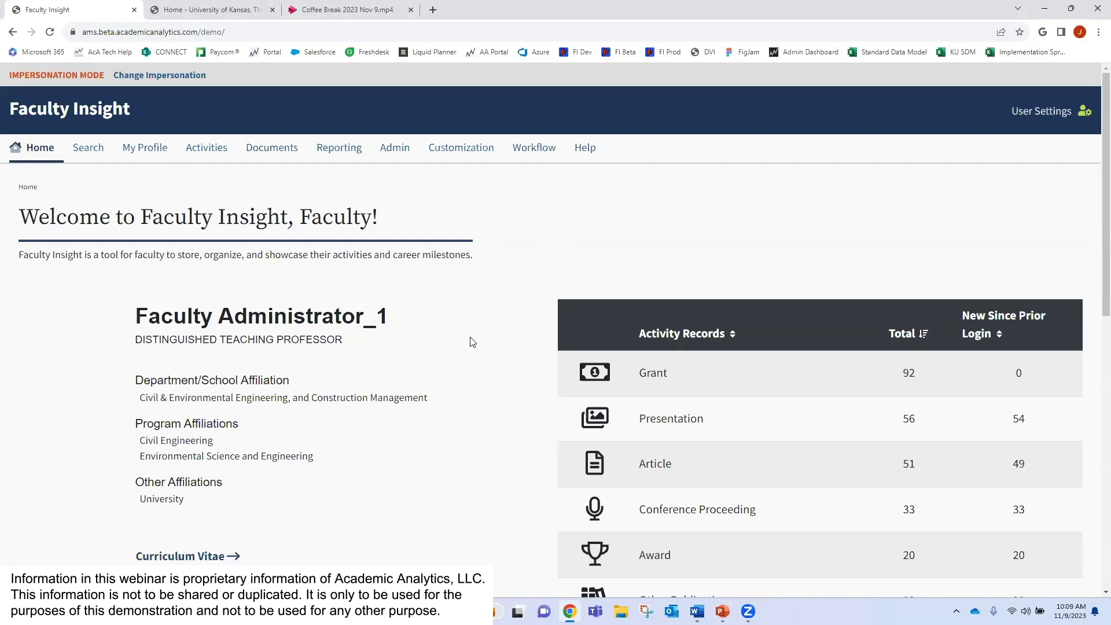
# Step: Download the Curriculum Vitae from the home page and open the downloaded document in Word
pyautogui.scroll(-2, 473, 342)
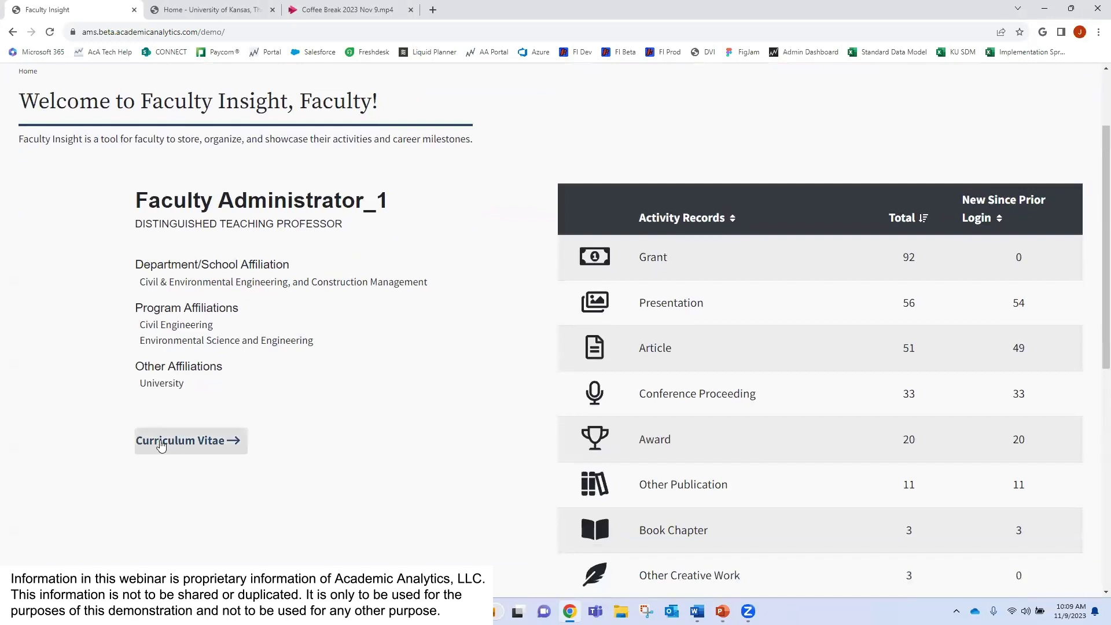
pyautogui.click(162, 444)
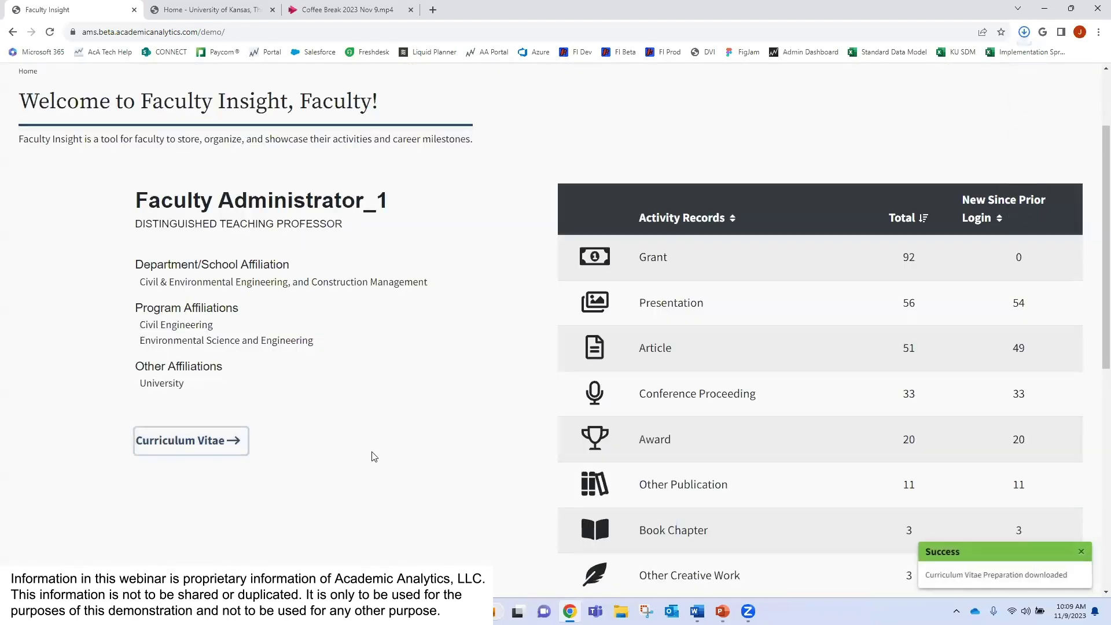
pyautogui.click(950, 71)
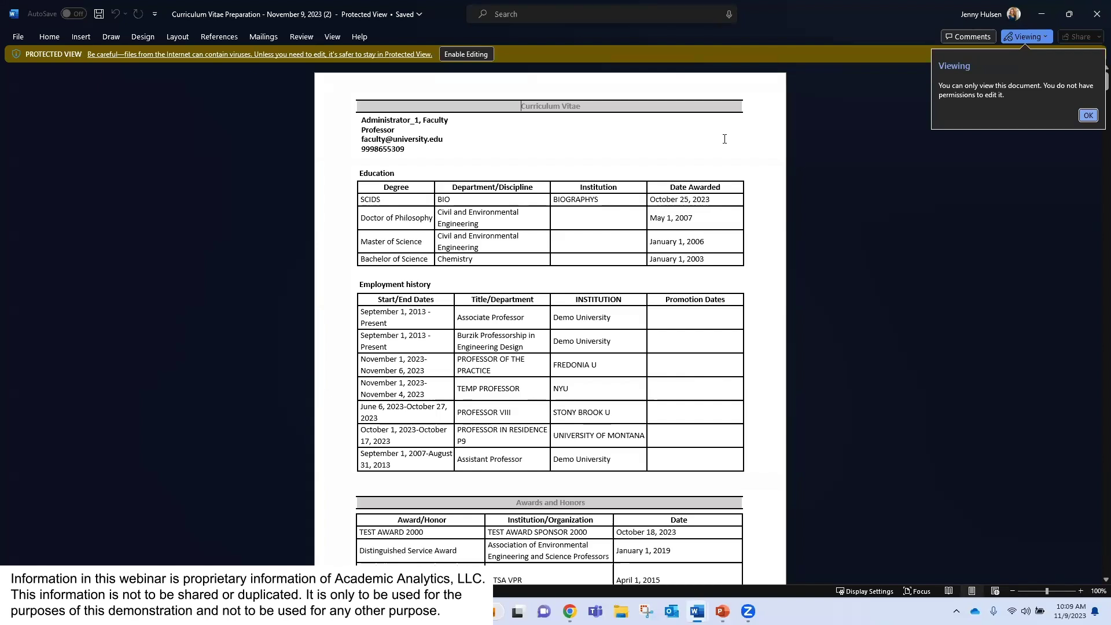
# Step: Look through the opening pages of the curriculum vitae document and minimize its window
pyautogui.scroll(-3, 734, 186)
pyautogui.scroll(-10, 734, 187)
pyautogui.scroll(-13, 734, 188)
pyautogui.scroll(-9, 734, 187)
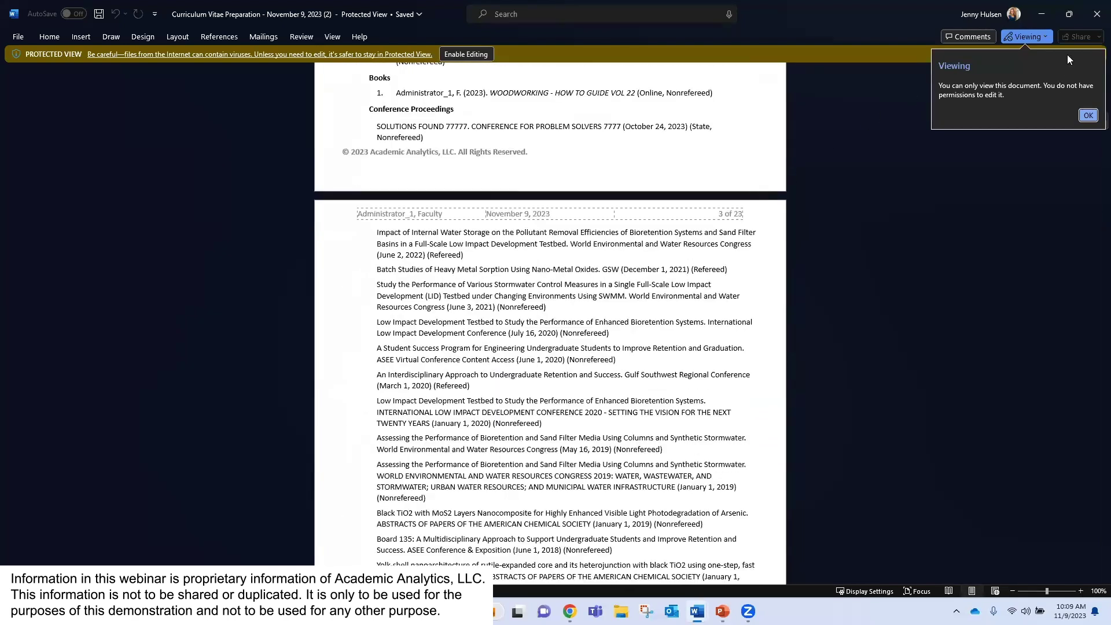
pyautogui.click(1043, 14)
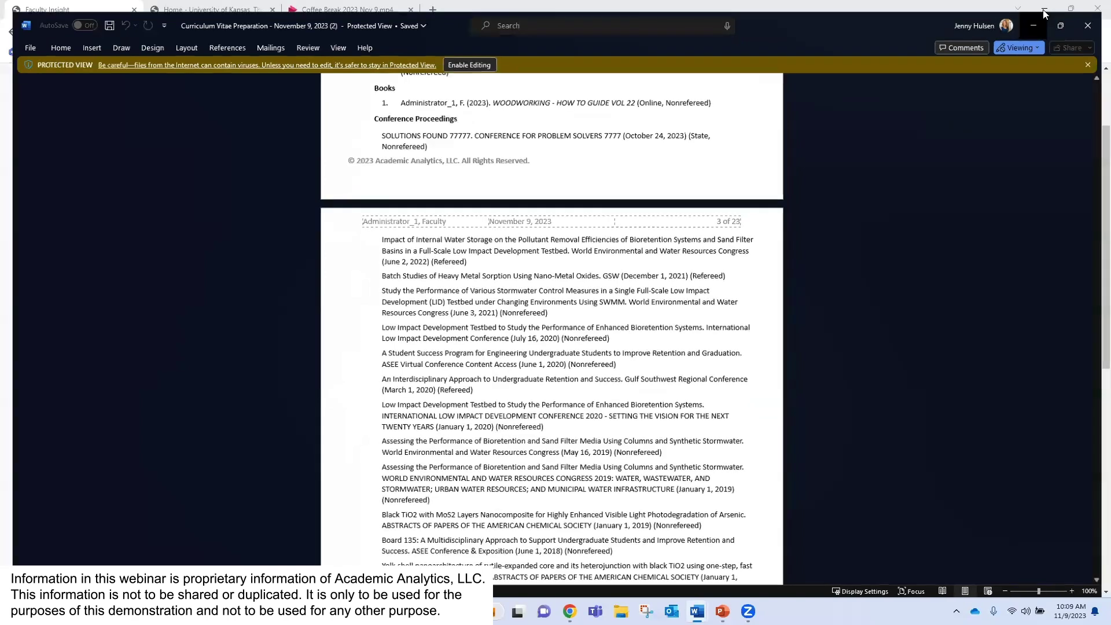
# Step: Open the Activity Manager and view the activity types under Career, Service, and Teaching & Mentoring
pyautogui.scroll(2, 477, 417)
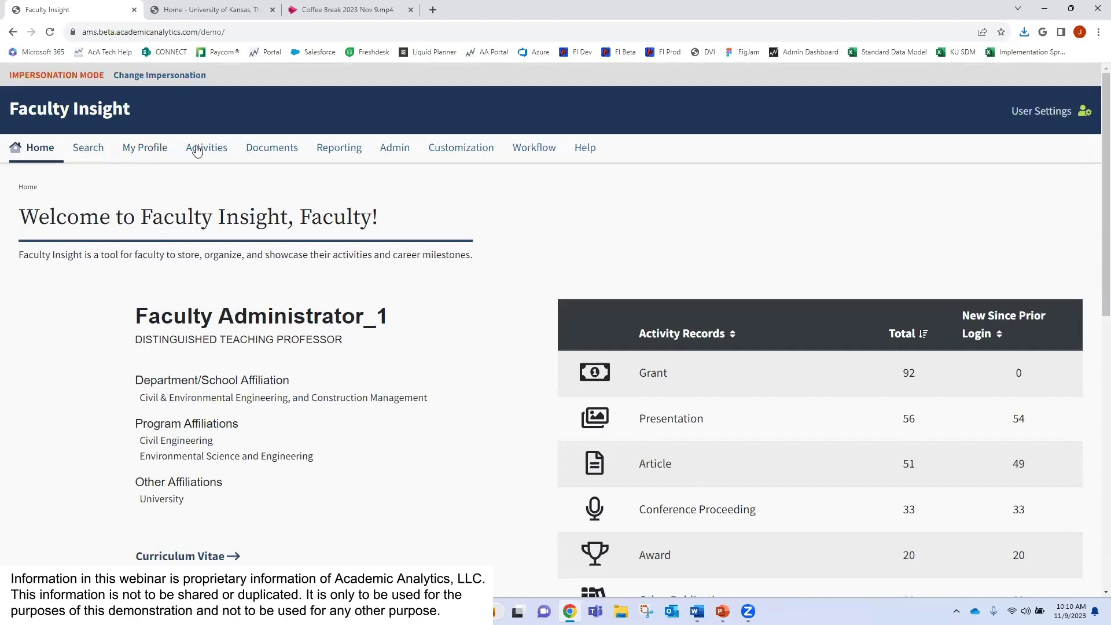
pyautogui.click(197, 152)
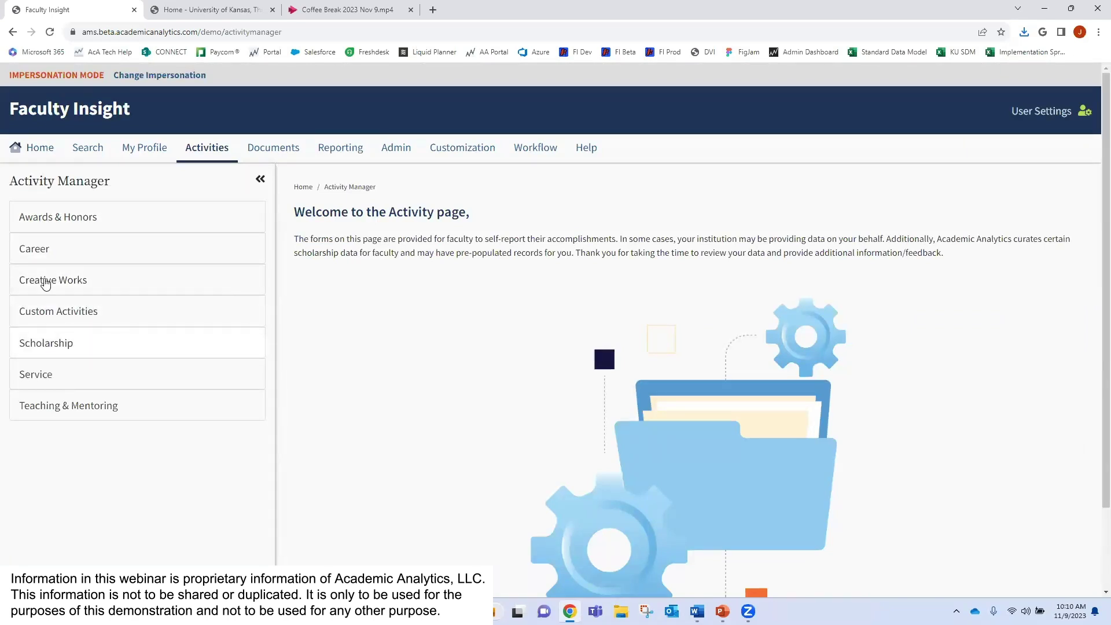
pyautogui.click(68, 250)
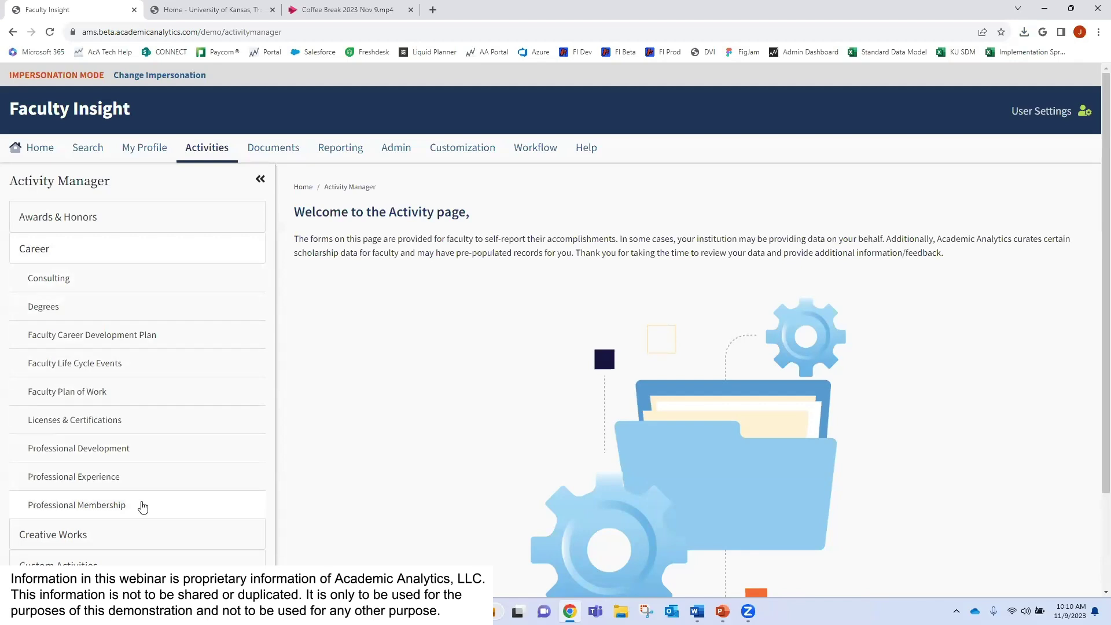
pyautogui.scroll(-2, 143, 507)
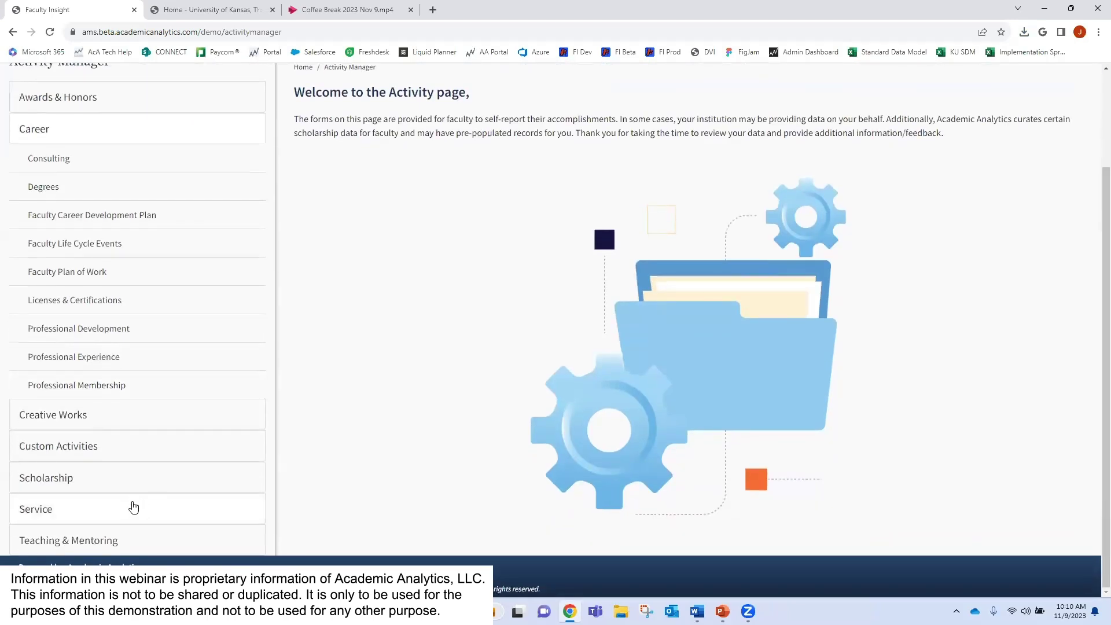
pyautogui.click(132, 509)
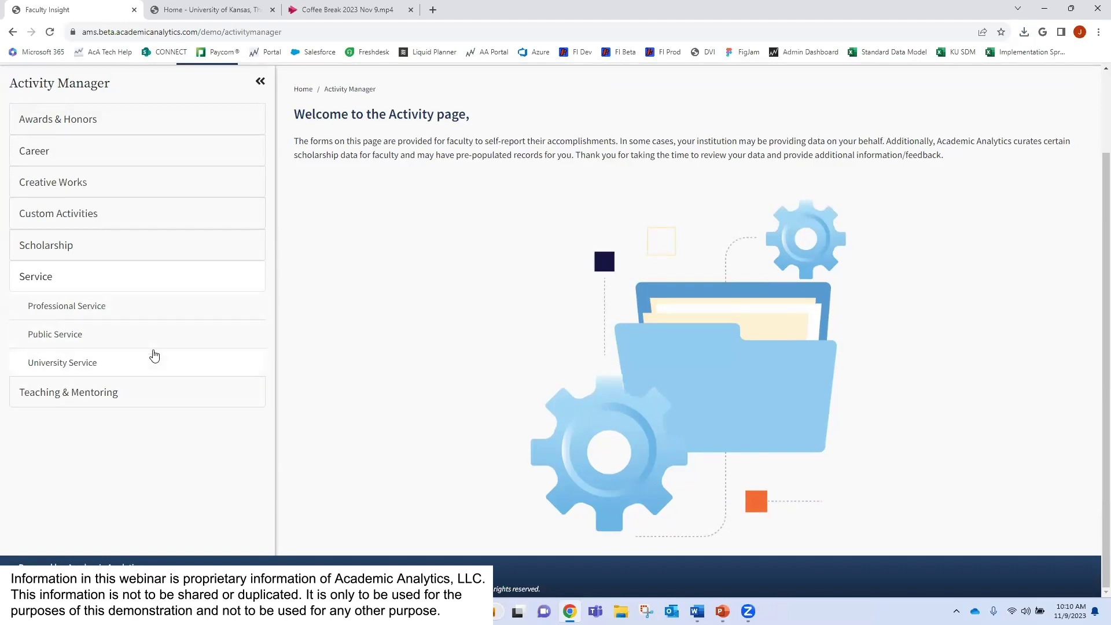
pyautogui.click(149, 392)
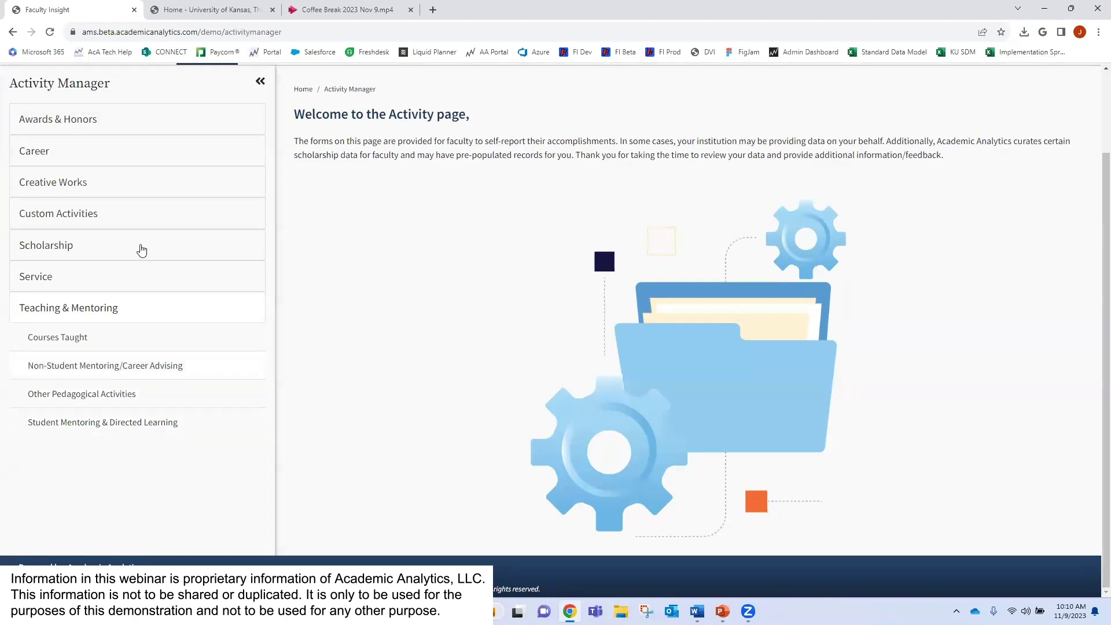
# Step: Open the Consulting activity under Career and examine the details of the Author Consultation Services record, closing it when finished
pyautogui.click(85, 155)
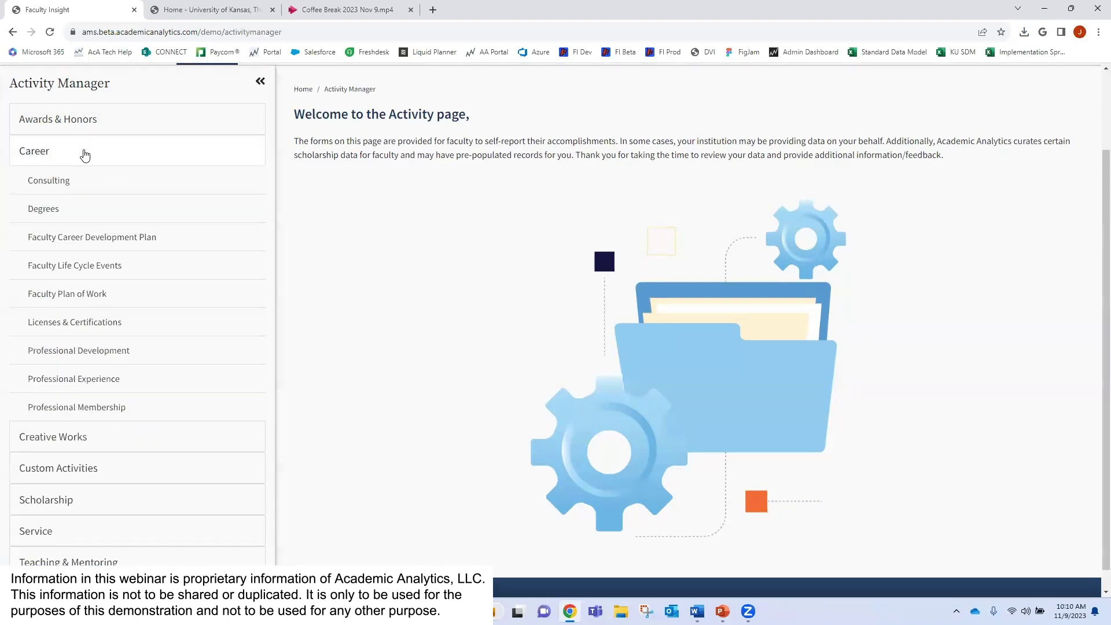
pyautogui.click(55, 181)
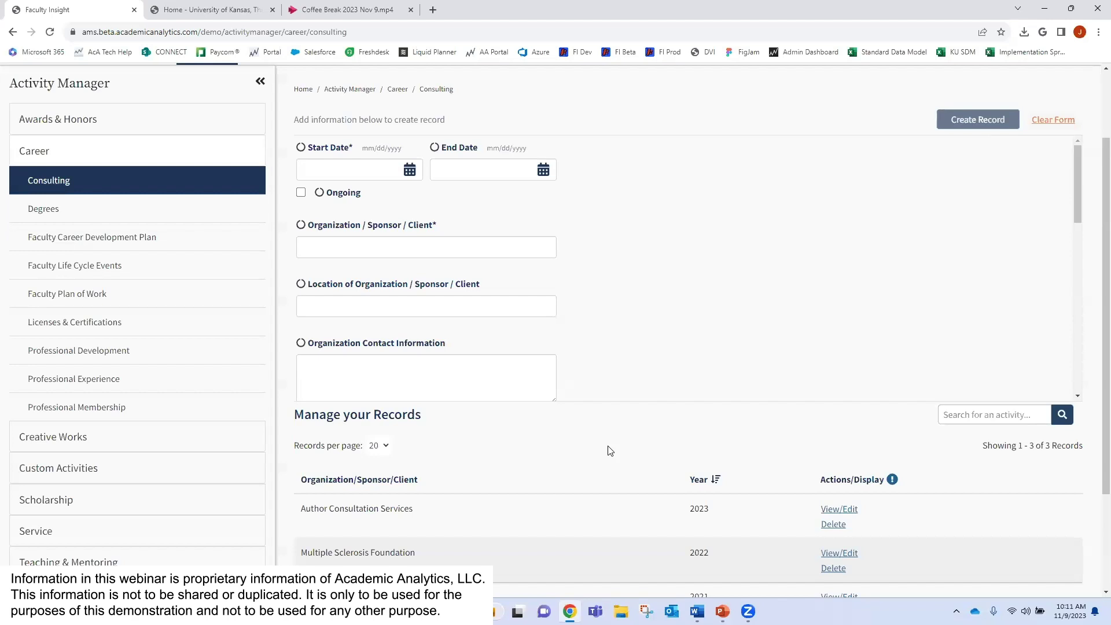
pyautogui.scroll(-2, 611, 451)
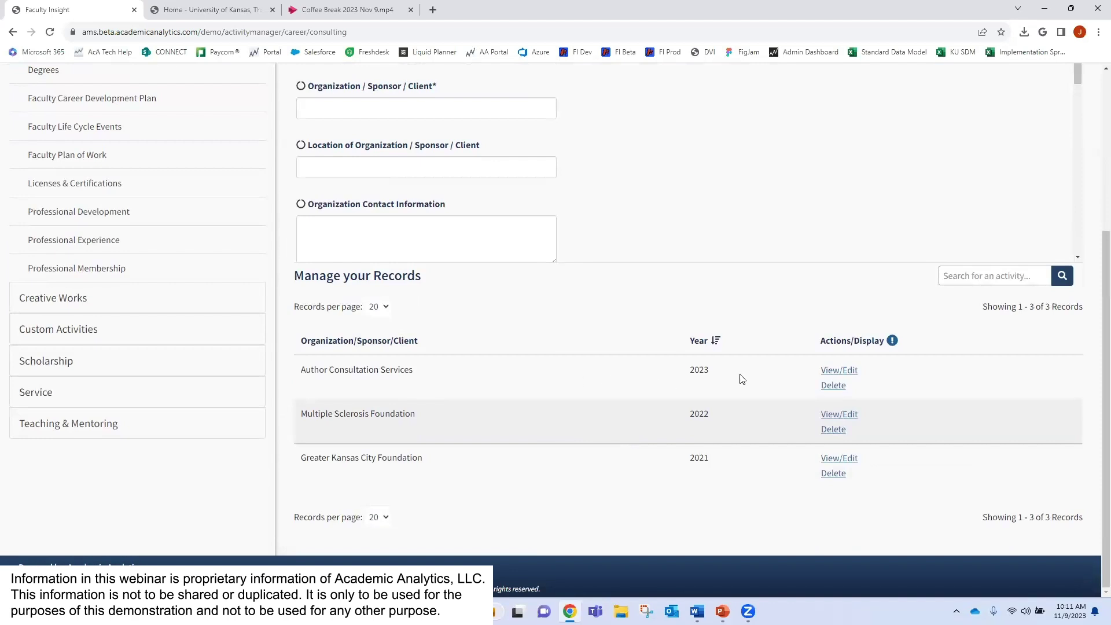
pyautogui.click(839, 370)
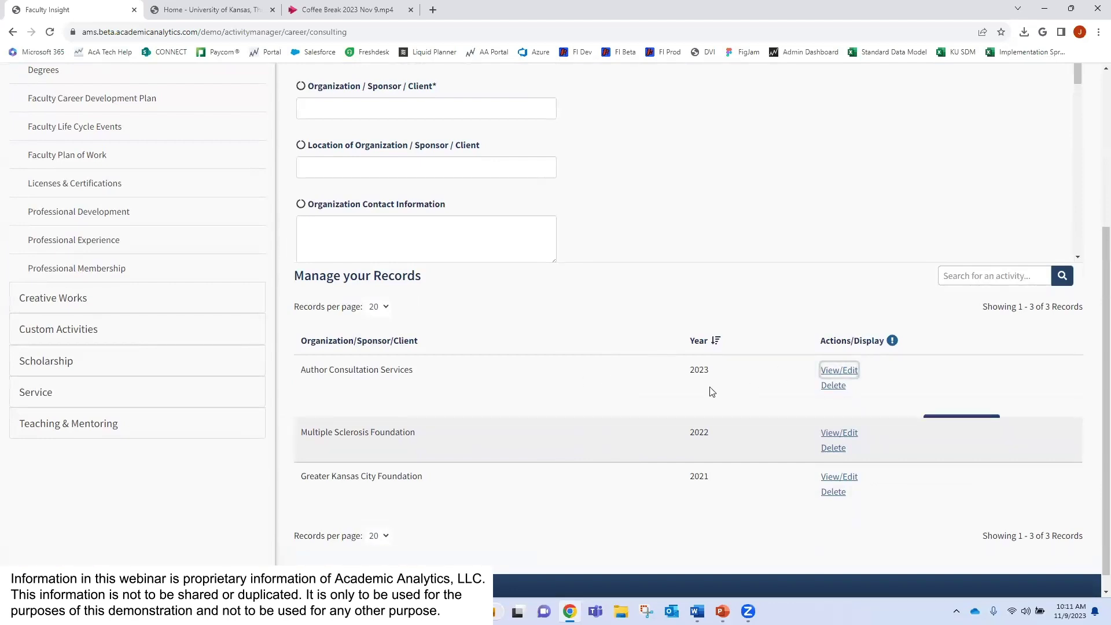
pyautogui.scroll(-2, 1060, 414)
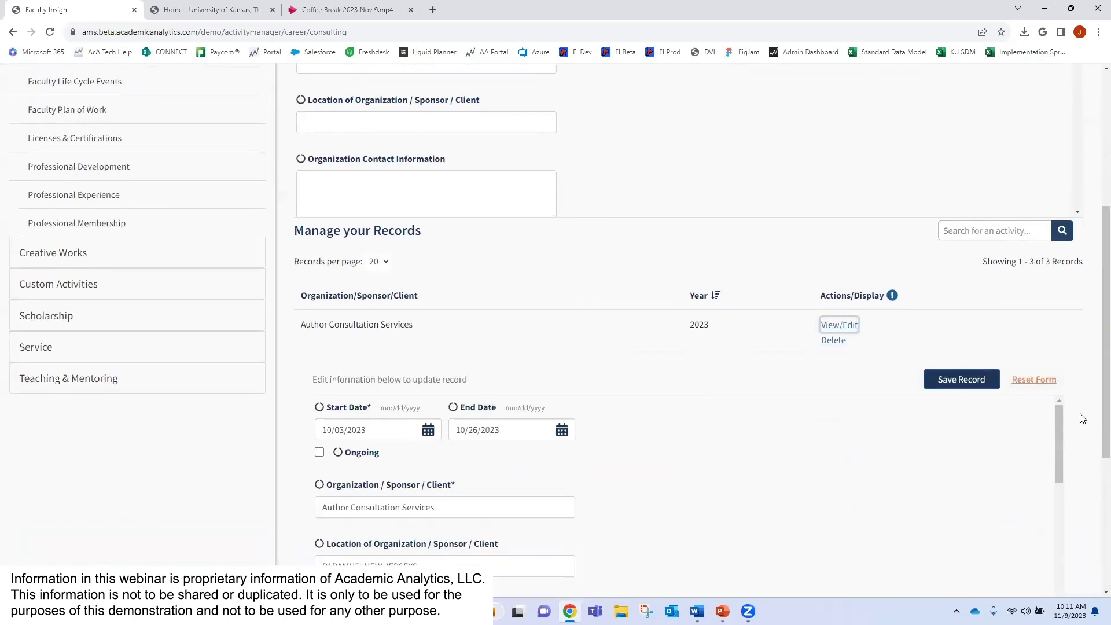
pyautogui.scroll(-1, 847, 415)
pyautogui.scroll(-5, 847, 415)
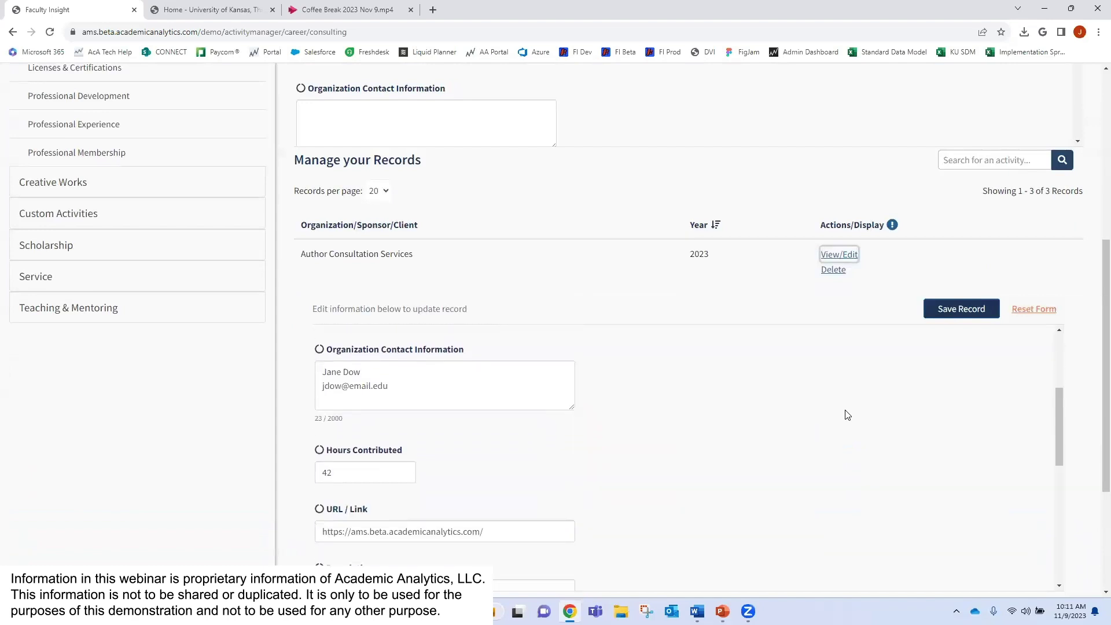
pyautogui.scroll(6, 847, 415)
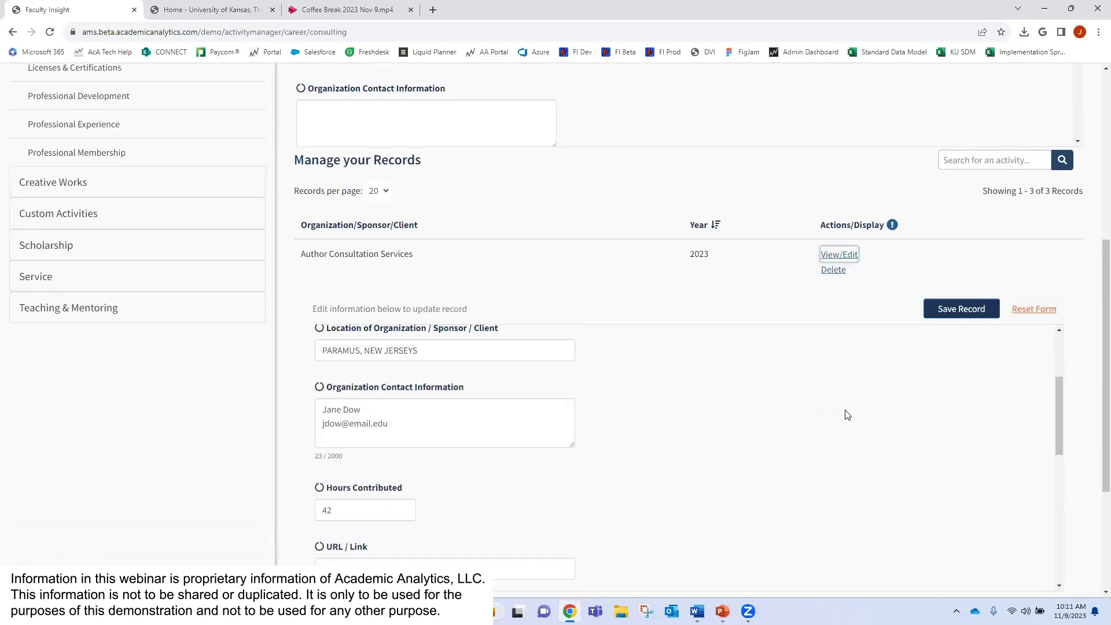
pyautogui.click(839, 255)
# Step: Review the fields of the blank Consulting record form, including the choices for Compensated or Pro-Bono
pyautogui.scroll(6, 596, 295)
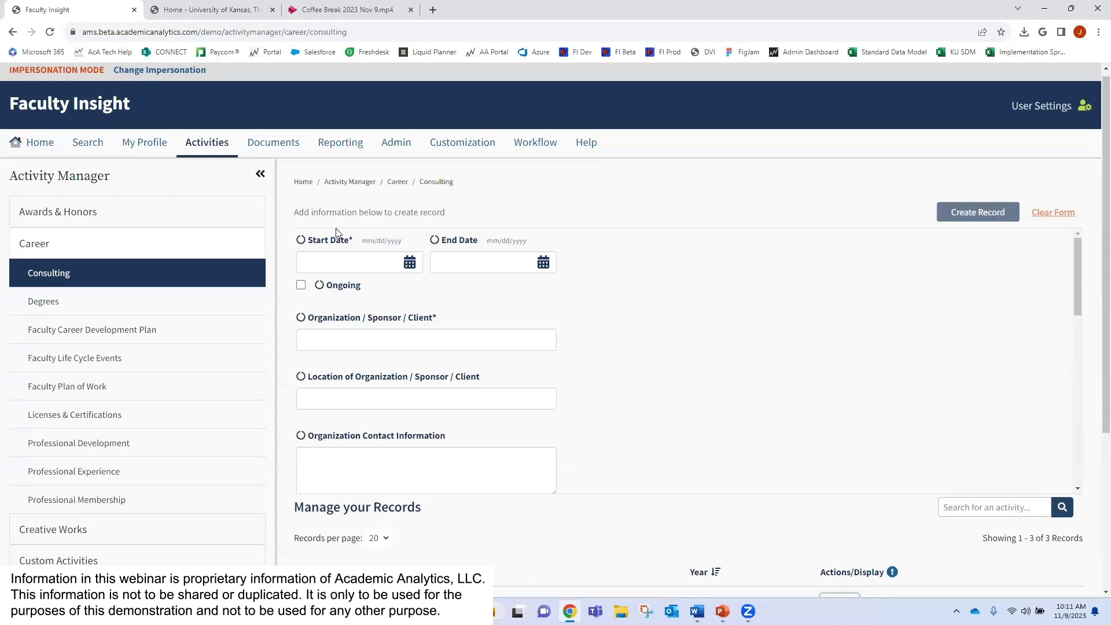
pyautogui.scroll(-3, 612, 360)
pyautogui.scroll(-5, 613, 360)
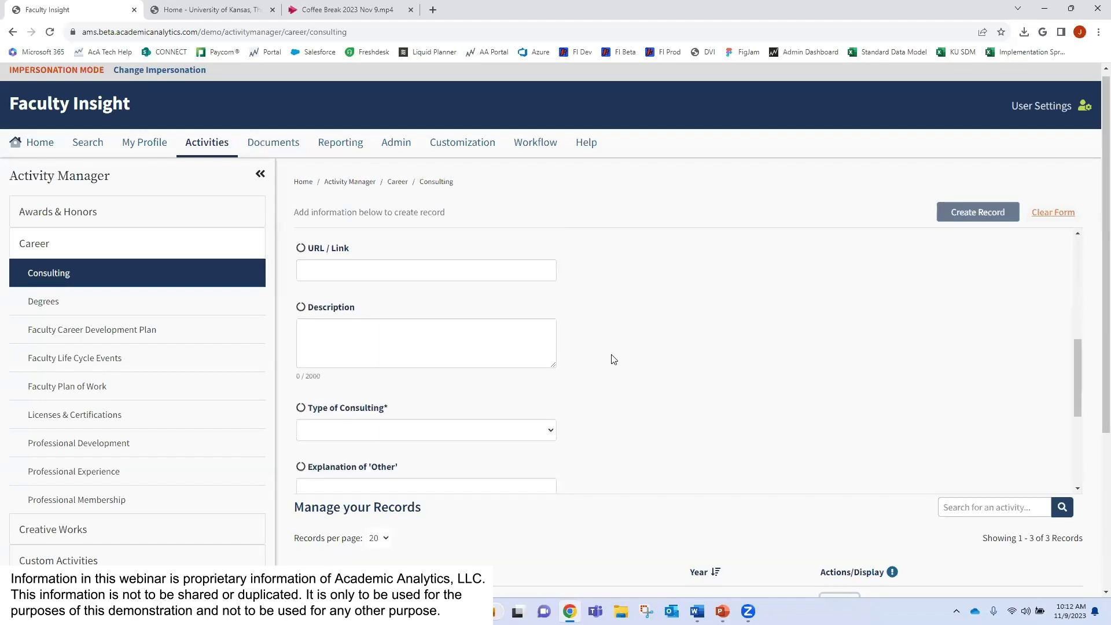
pyautogui.scroll(-2, 613, 360)
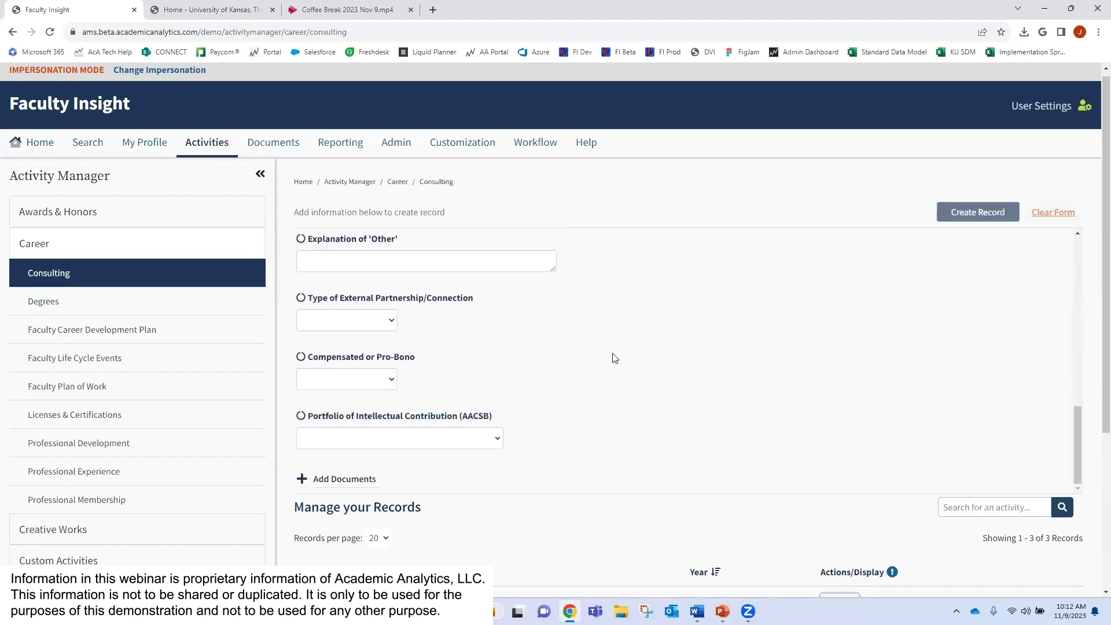
pyautogui.click(371, 382)
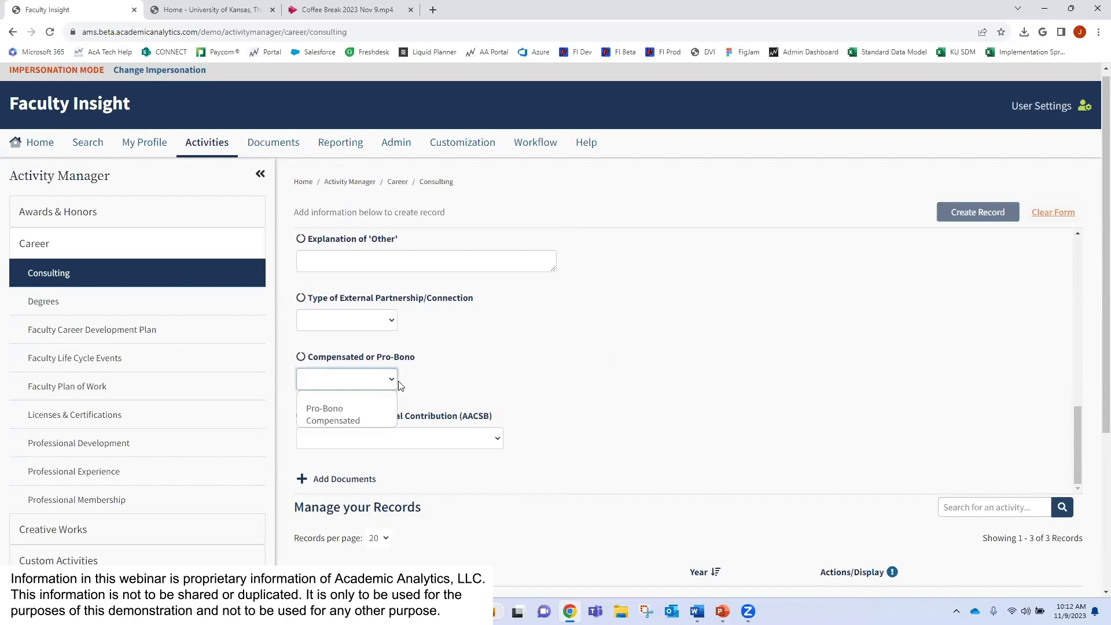
pyautogui.click(455, 381)
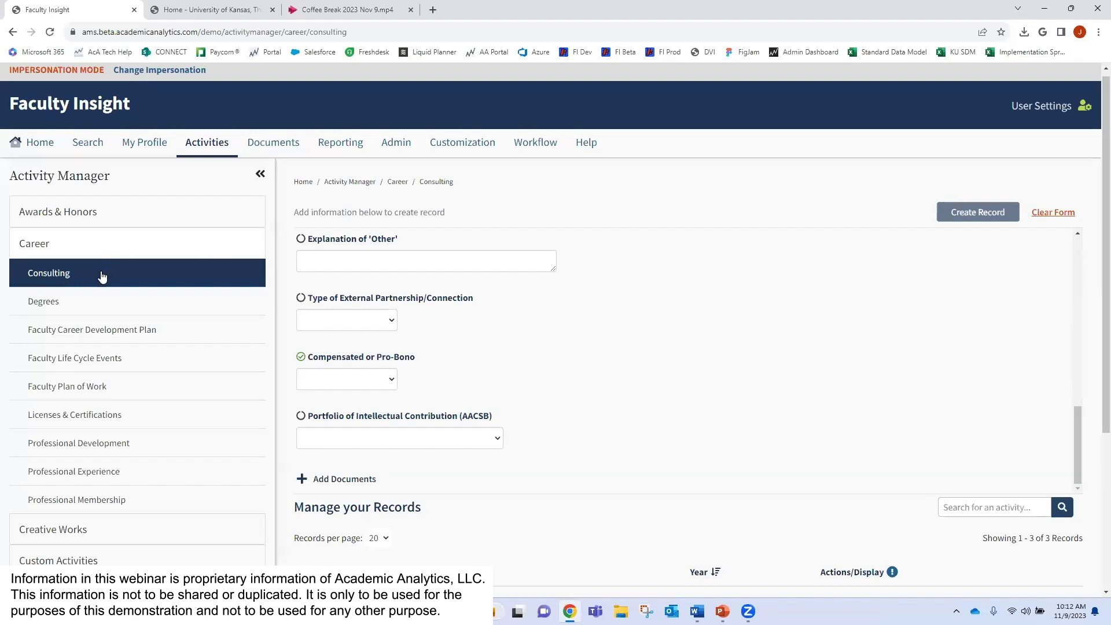
# Step: Open the Professional Practice Activities form under Custom Activities
pyautogui.click(71, 244)
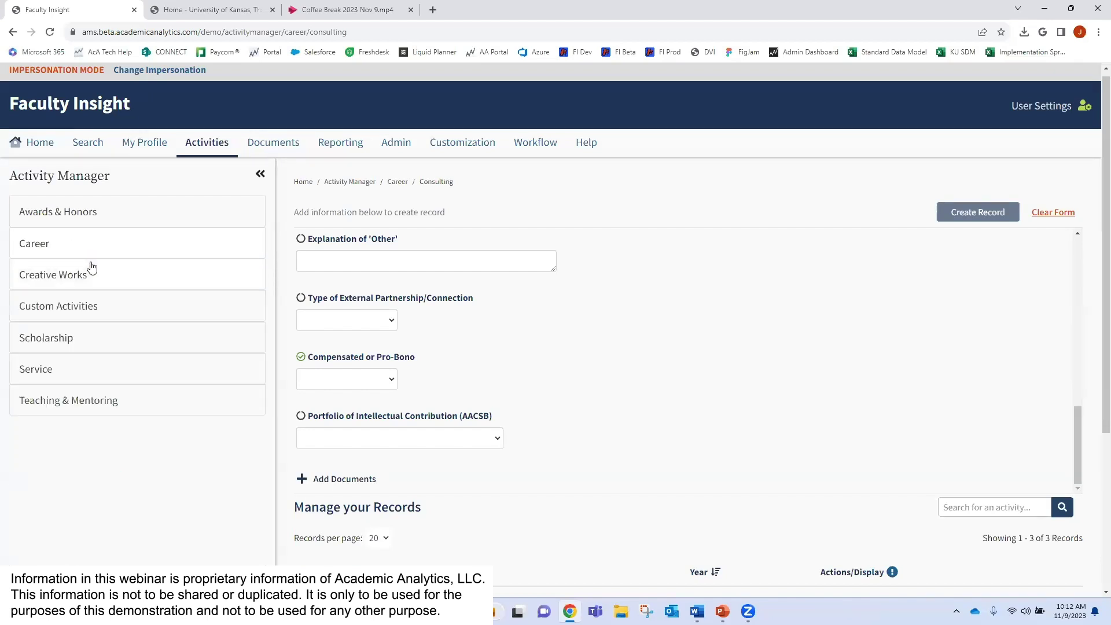
pyautogui.click(56, 308)
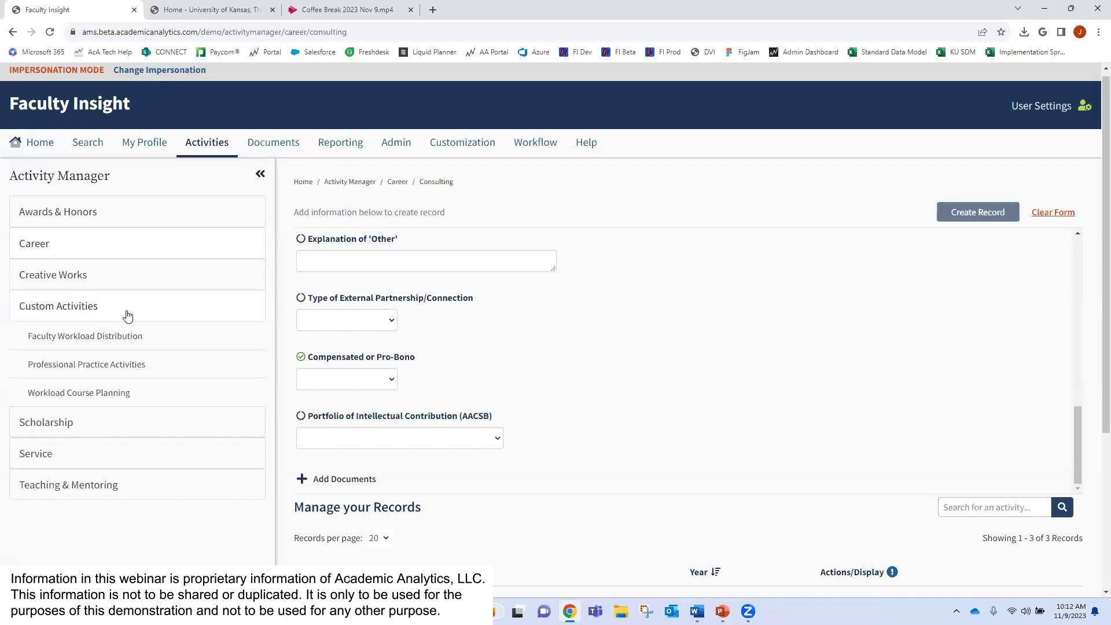
pyautogui.click(105, 366)
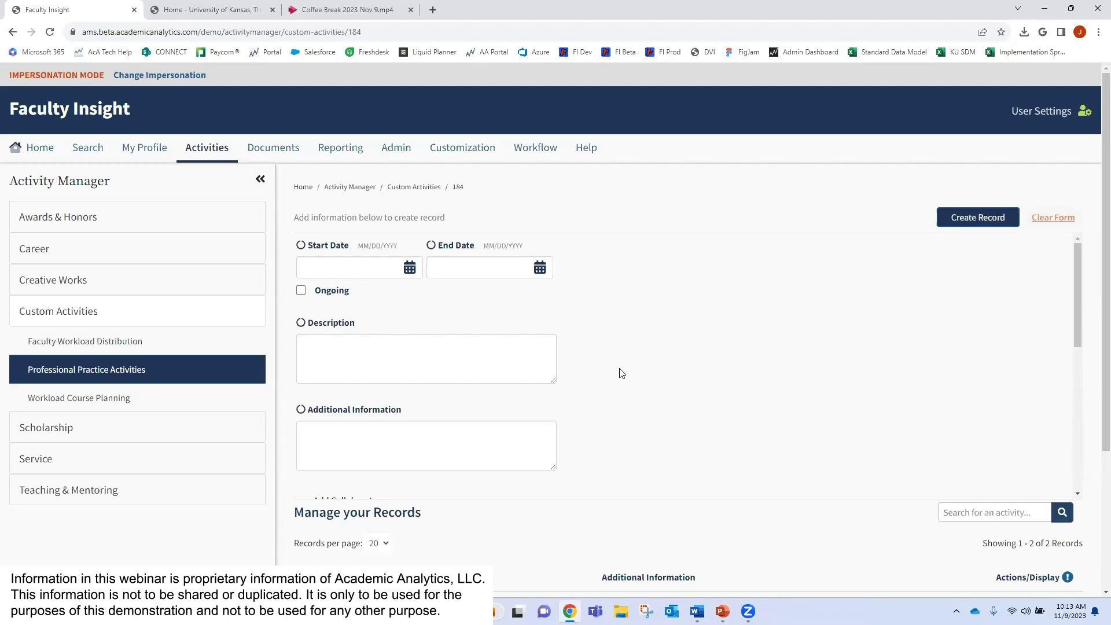
# Step: Examine the details of the existing "Incorporating Technology in the Classroom" professional practice record
pyautogui.scroll(-3, 673, 536)
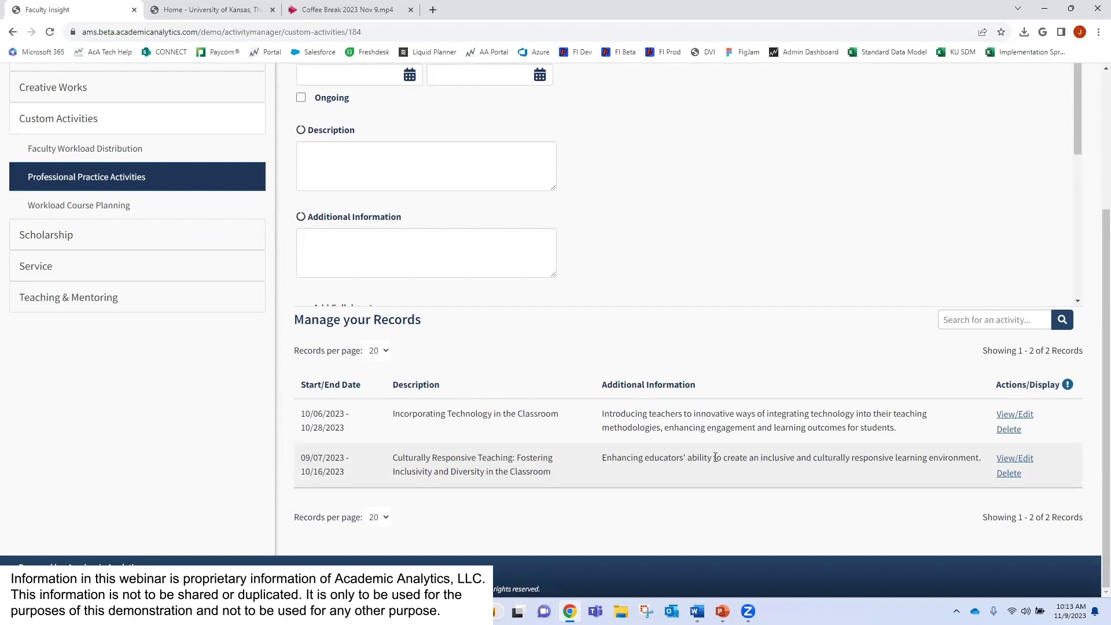
pyautogui.click(1023, 415)
pyautogui.scroll(-3, 747, 521)
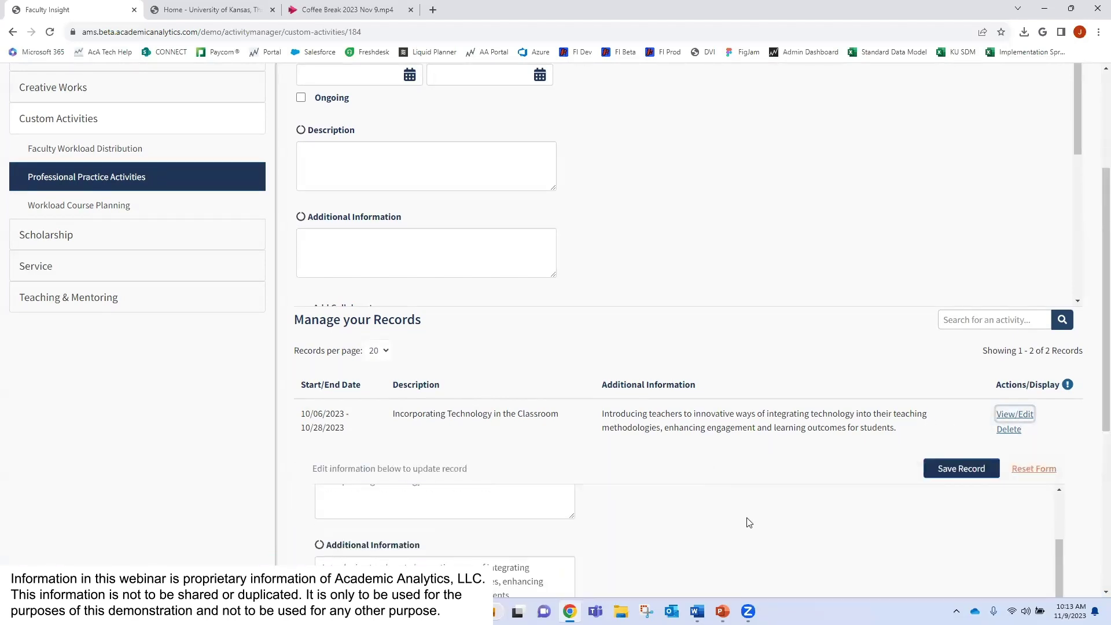
pyautogui.scroll(3, 751, 523)
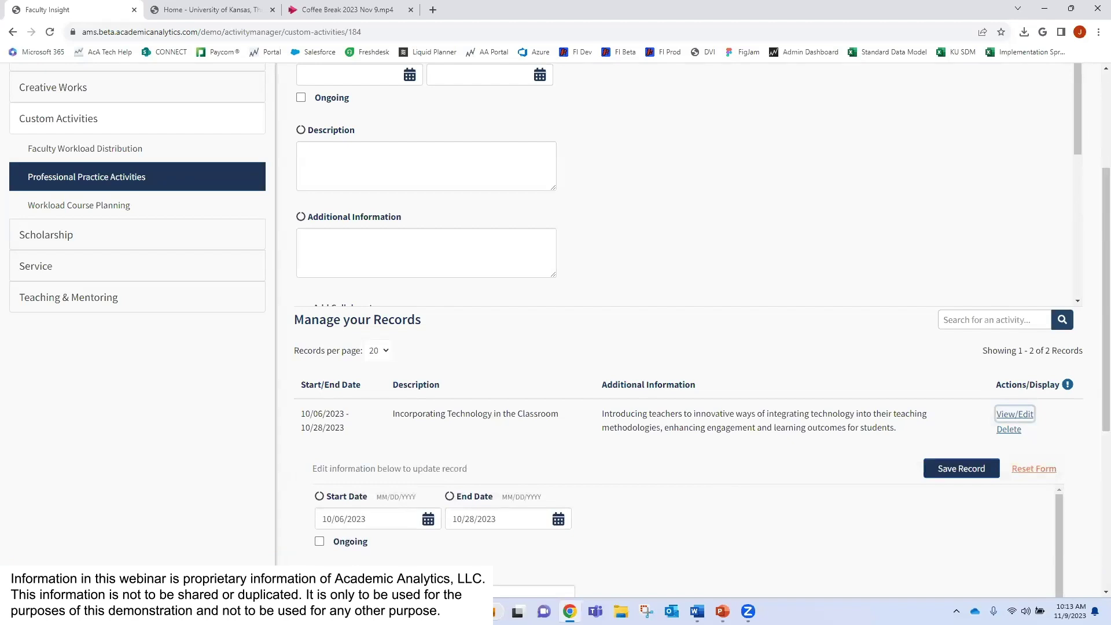
pyautogui.scroll(3, 611, 407)
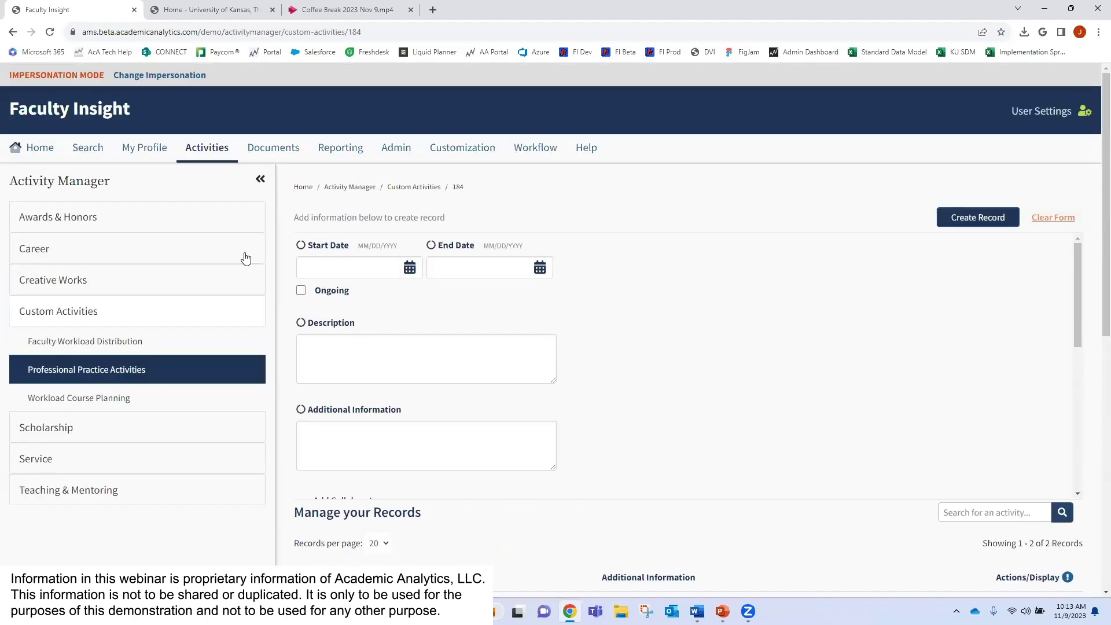
# Step: Open the Works list in the faculty profile and view the display visibility options for the first presentation
pyautogui.click(135, 153)
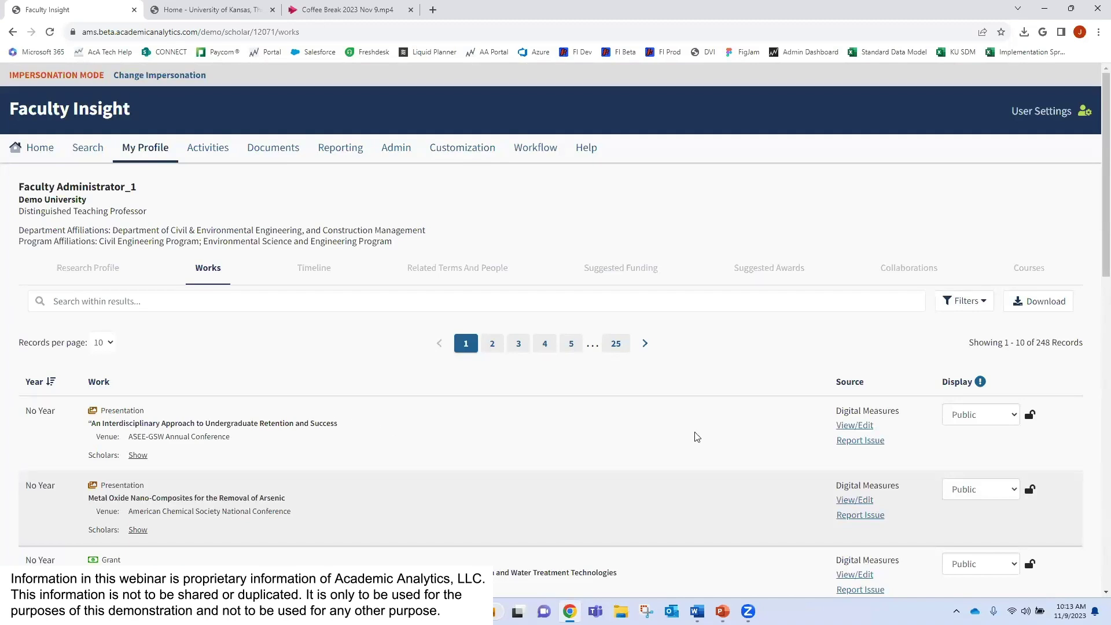
pyautogui.click(1004, 416)
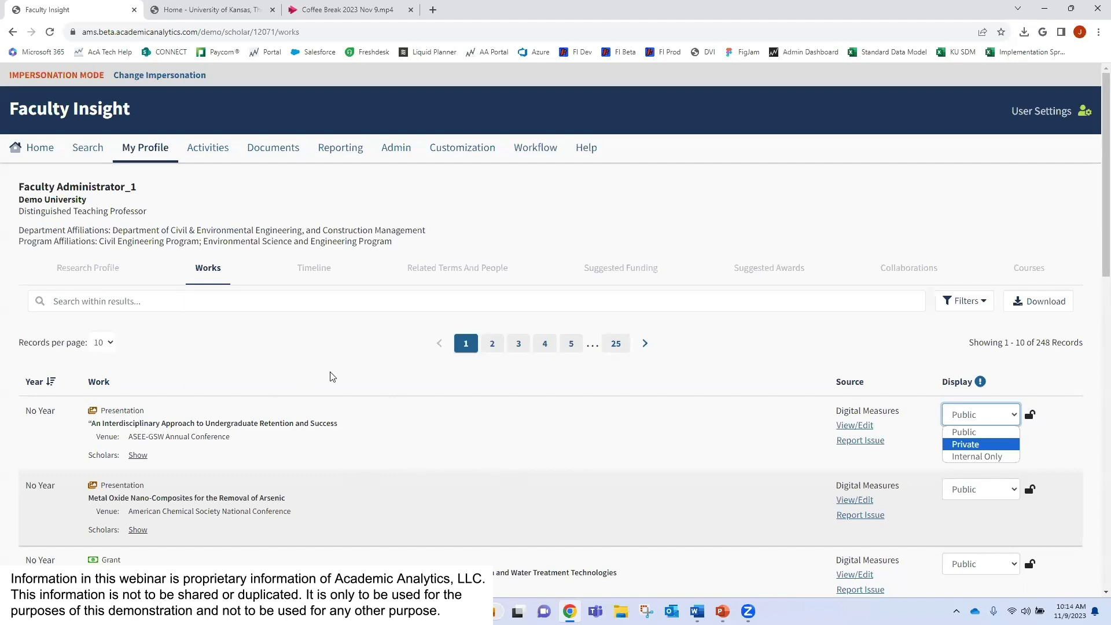
pyautogui.click(196, 12)
# Step: Switch to the Experts at KU site and search its scholars by Scholar Name using a scholar's surname
pyautogui.click(217, 11)
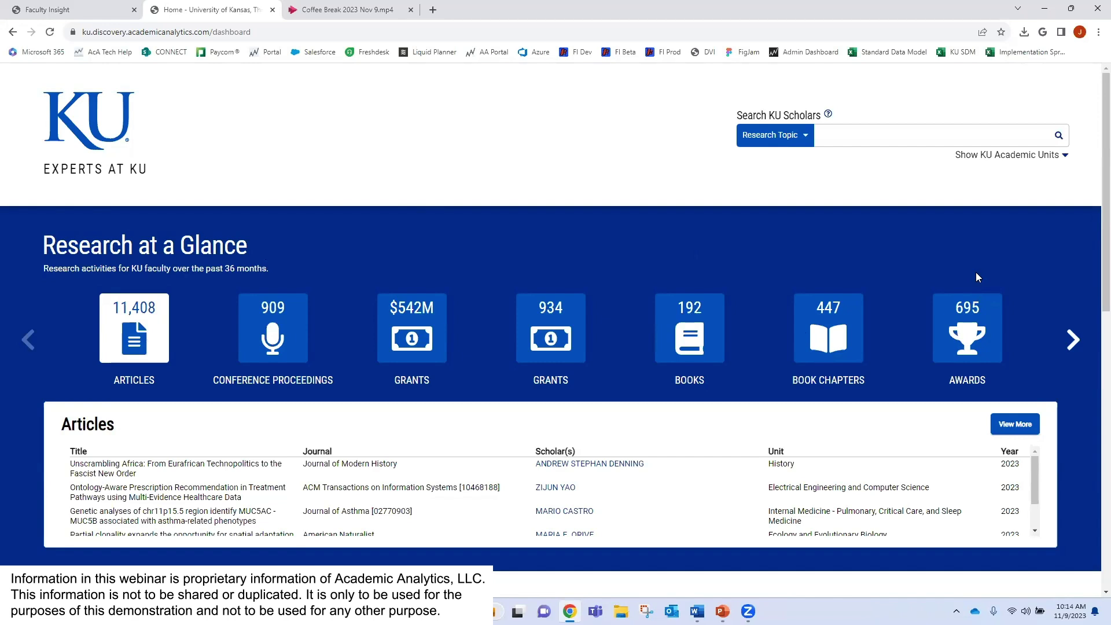
pyautogui.click(767, 140)
pyautogui.click(775, 184)
pyautogui.click(835, 136)
pyautogui.write('brown')
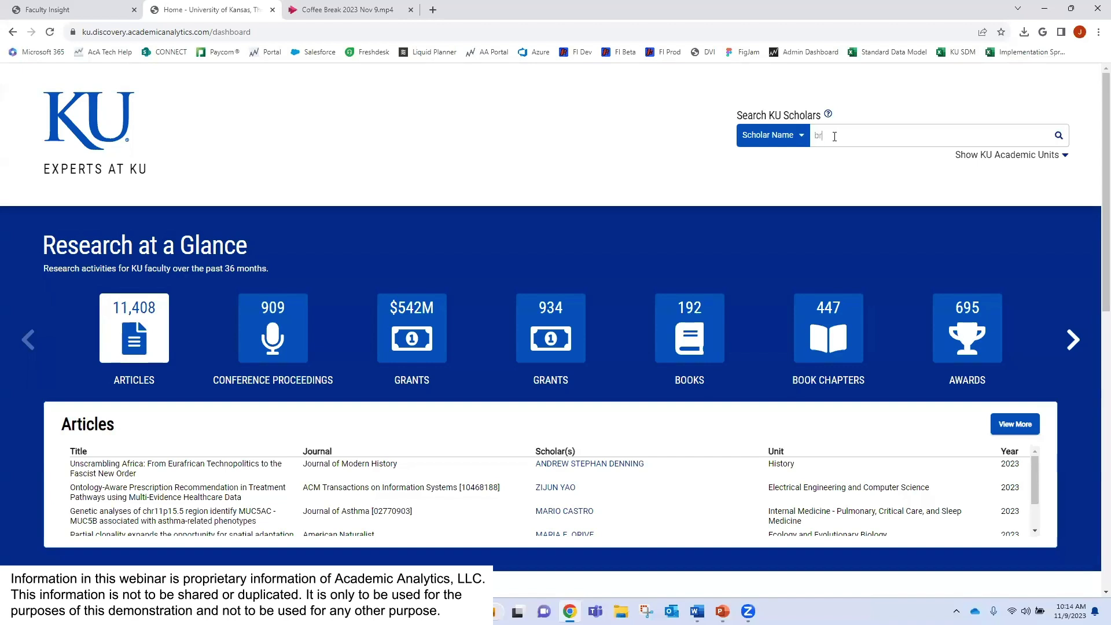
pyautogui.press('Return')
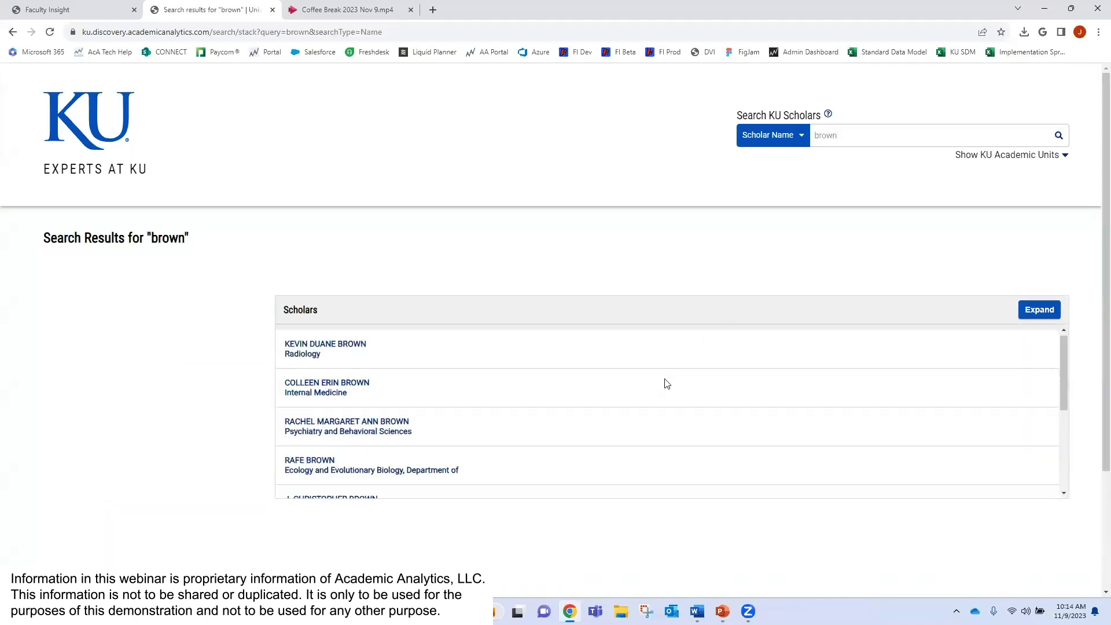
# Step: Open the Environmental Studies professor's profile from the search results and examine its sections from Awards through Membership
pyautogui.scroll(-2, 584, 363)
pyautogui.click(340, 388)
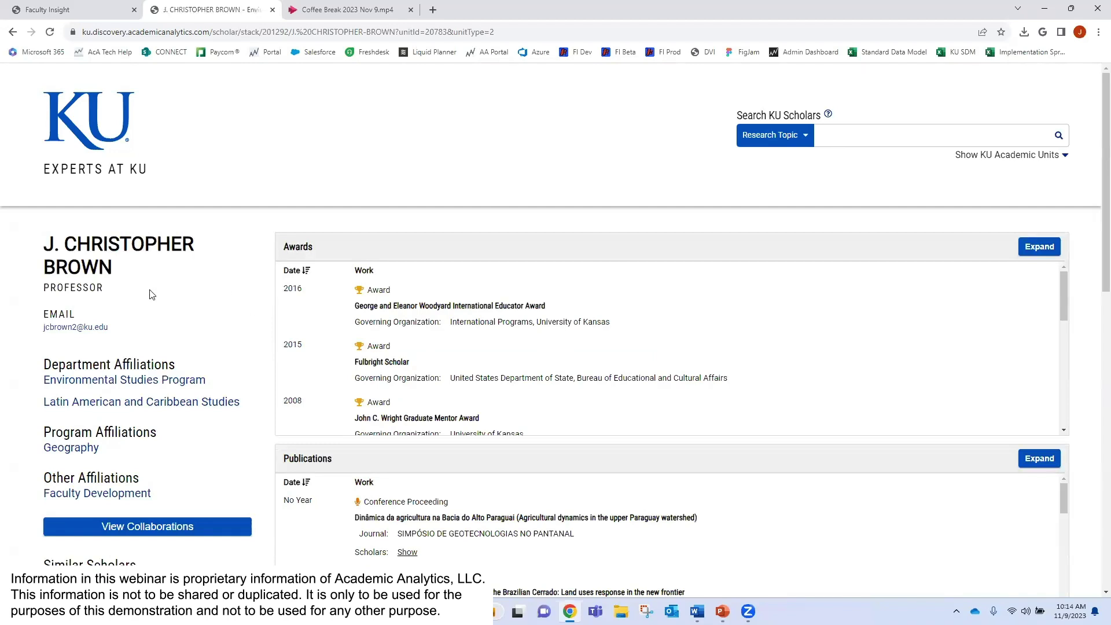
pyautogui.moveTo(313, 246); pyautogui.dragTo(284, 247)
pyautogui.click(268, 248)
pyautogui.scroll(-8, 254, 274)
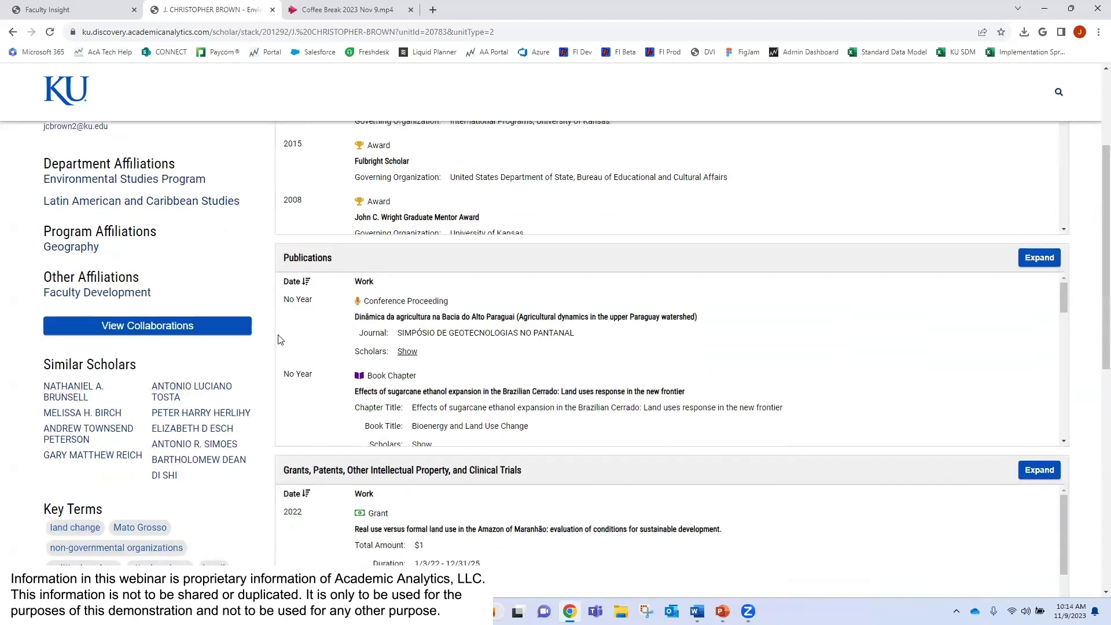
pyautogui.scroll(-5, 277, 343)
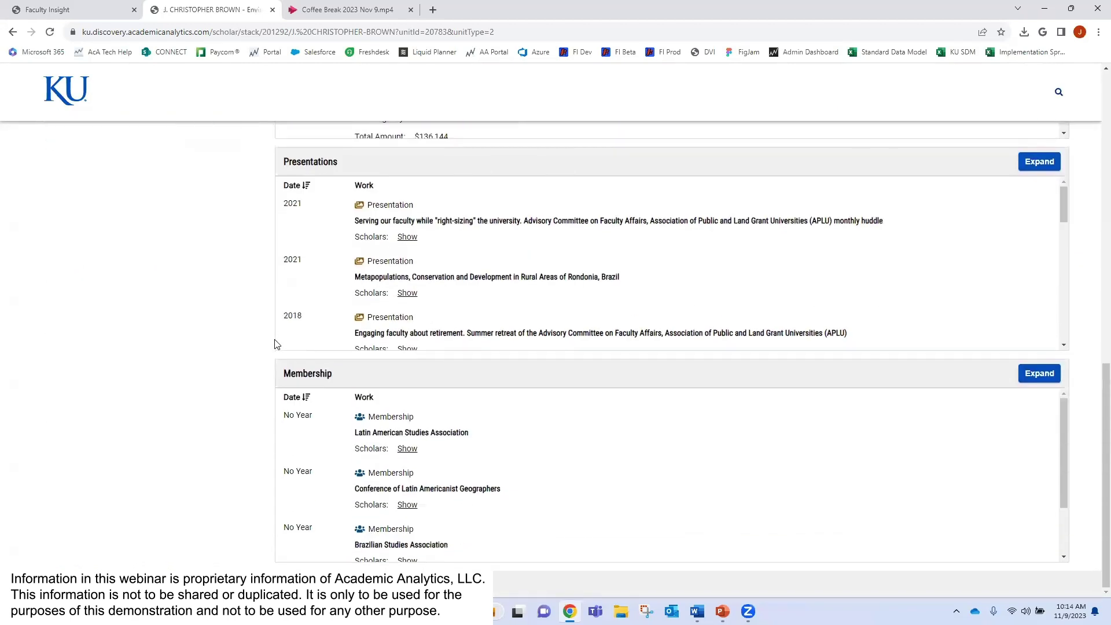
pyautogui.moveTo(333, 375); pyautogui.dragTo(281, 376)
pyautogui.click(250, 383)
pyautogui.scroll(6, 250, 382)
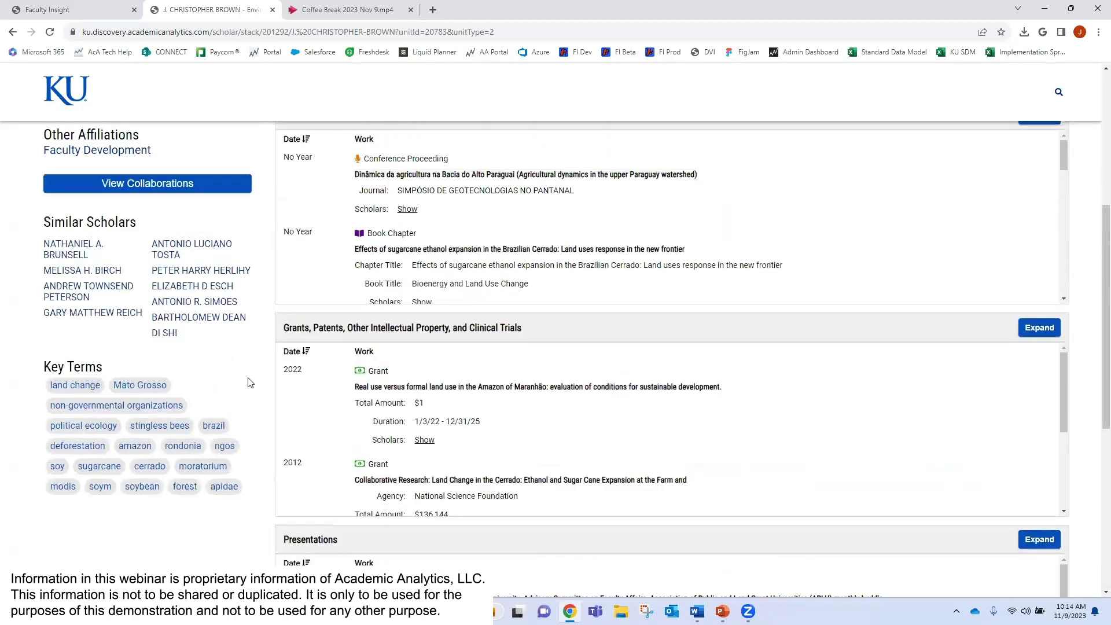
pyautogui.scroll(6, 250, 383)
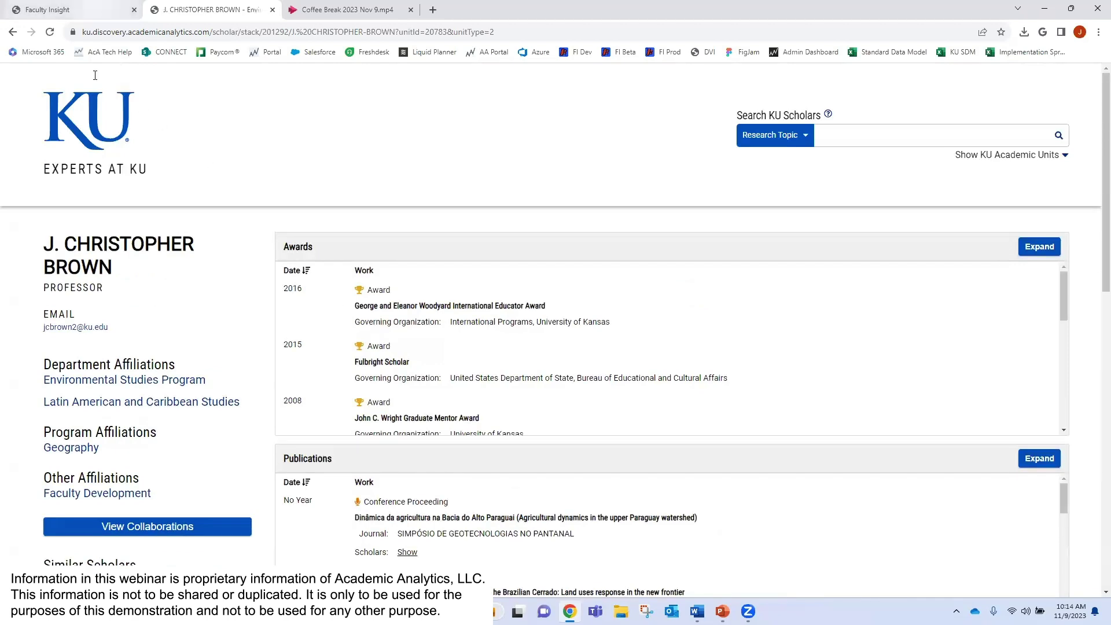
# Step: Switch back to Faculty Insight, open the Curriculum Vitae report under Vitas, and view its citation format options
pyautogui.hotkey('ctrl', 'shift', 'Tab')
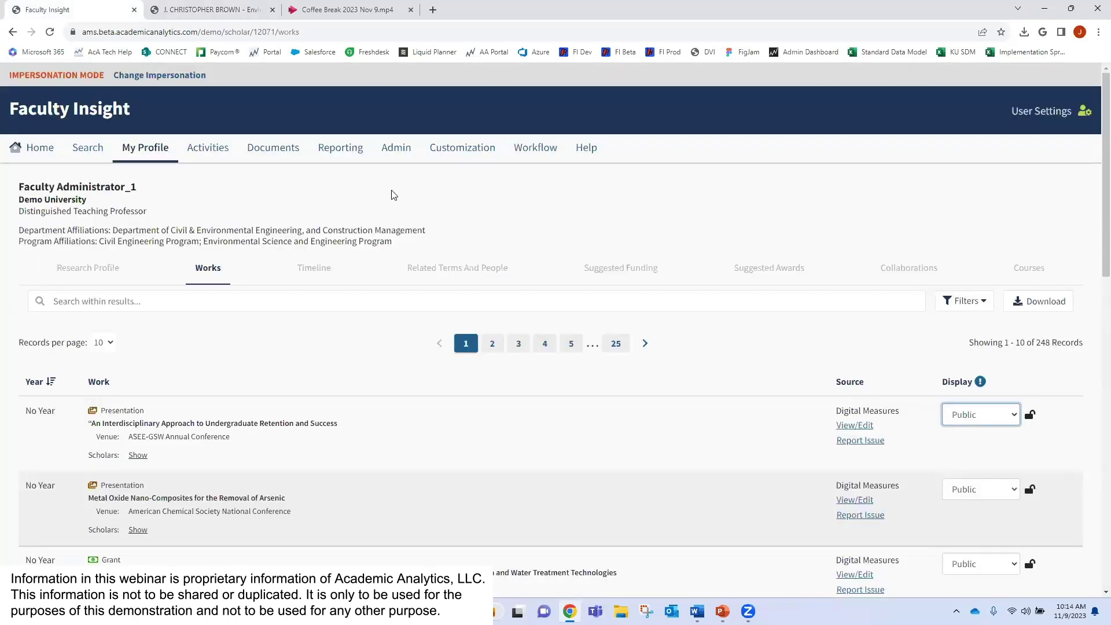
pyautogui.click(341, 153)
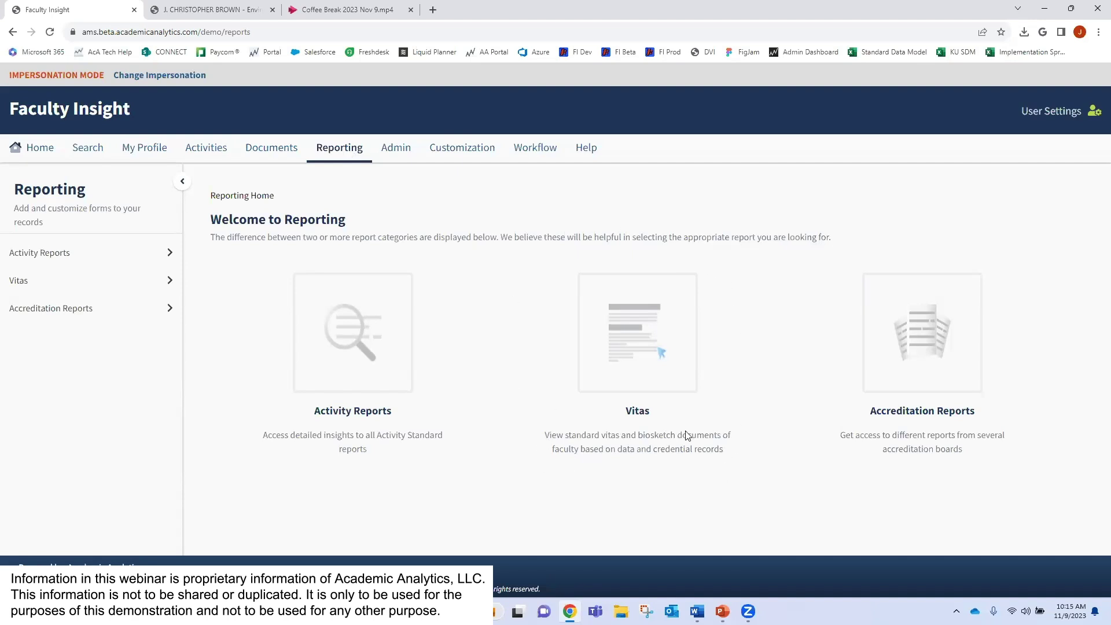
pyautogui.click(661, 340)
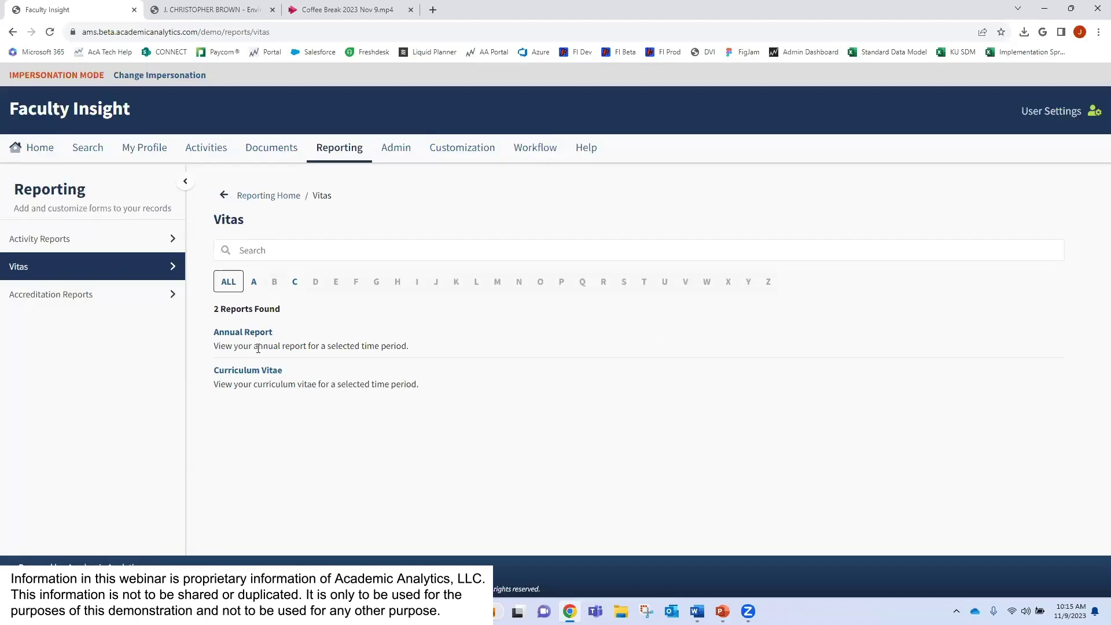
pyautogui.click(236, 374)
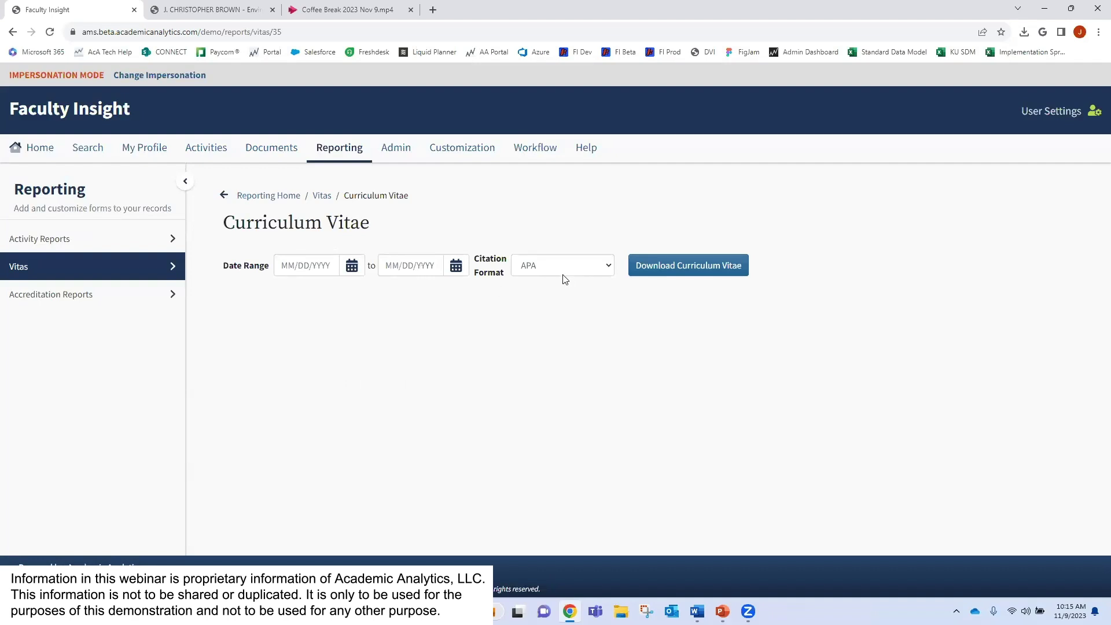
pyautogui.click(579, 270)
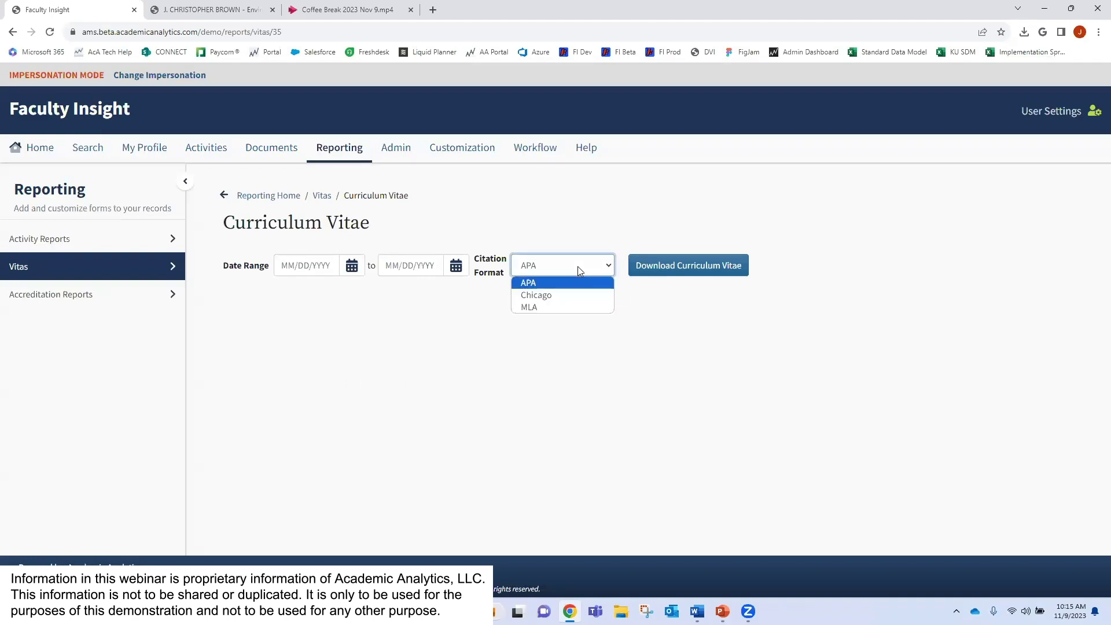
pyautogui.click(701, 329)
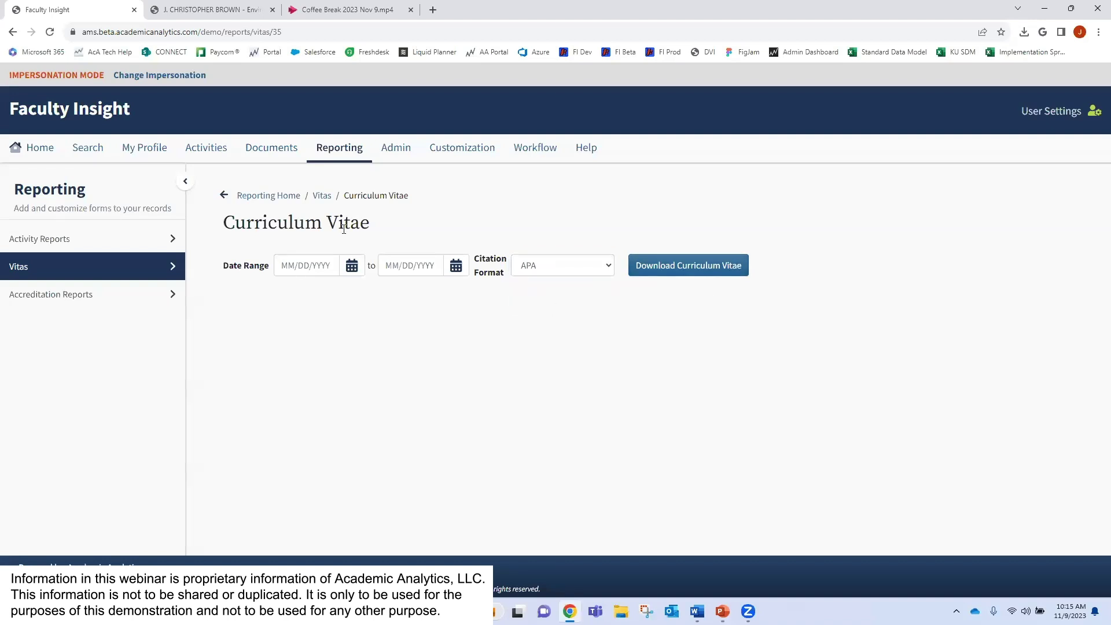
# Step: Open the Awards & Honors report from the Activity Reports in Reporting
pyautogui.click(331, 158)
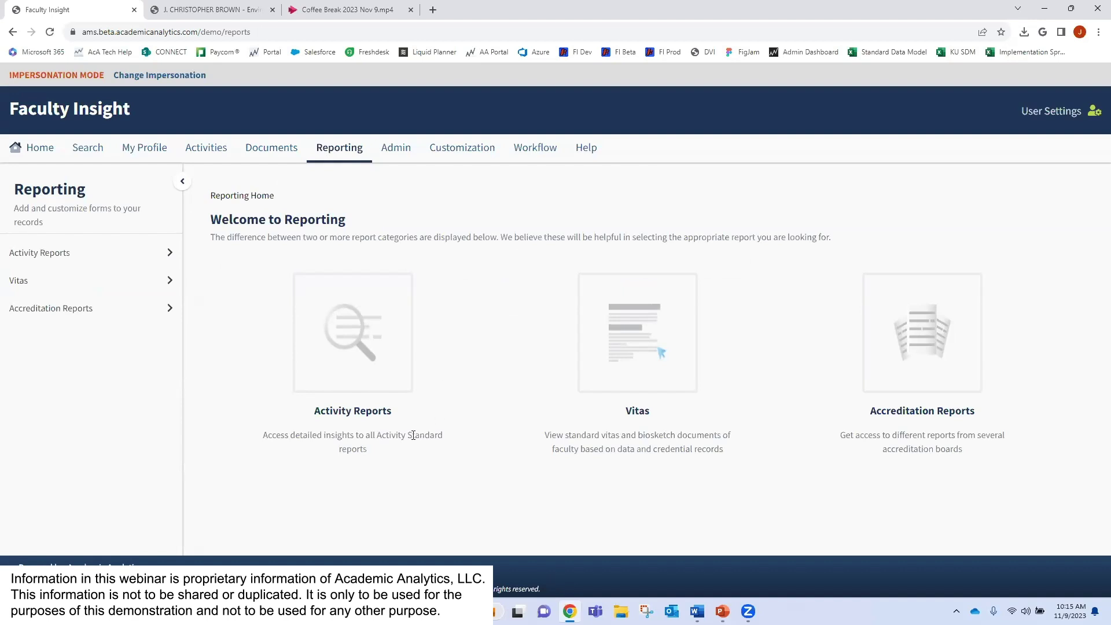
pyautogui.click(349, 352)
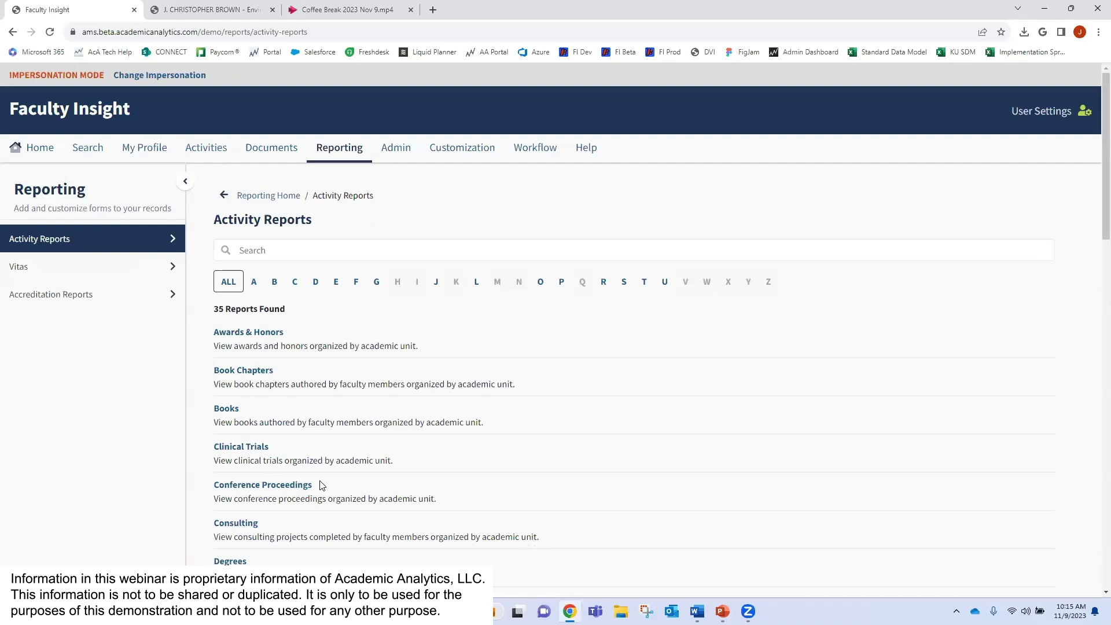
pyautogui.click(227, 335)
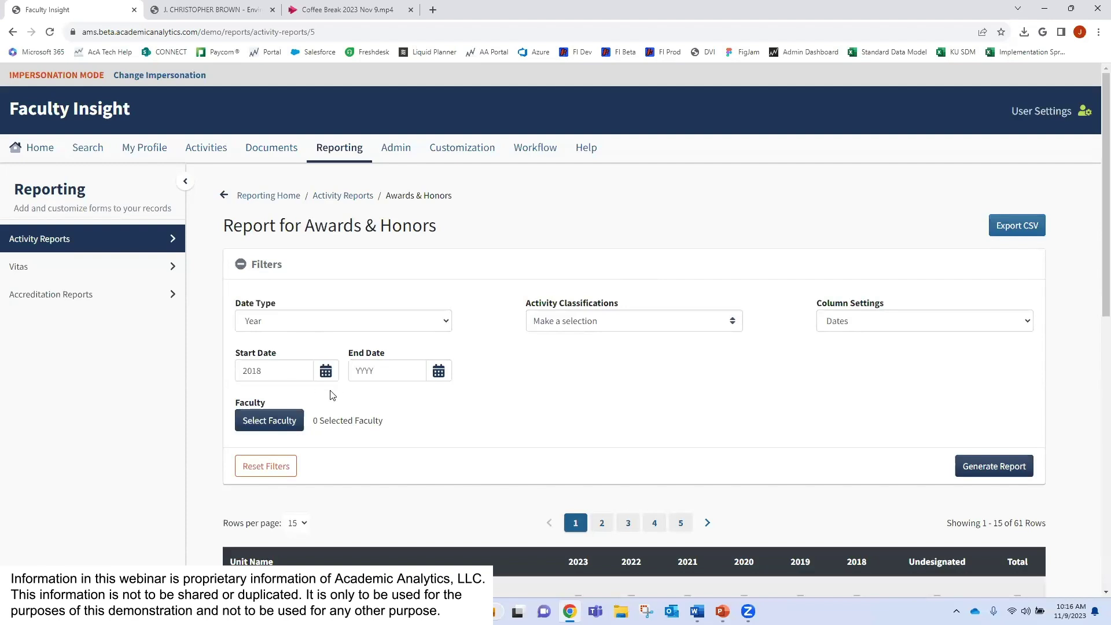
# Step: View the additional filters and academic units offered in the Faculty Picker, and close it without selecting any faculty
pyautogui.click(280, 419)
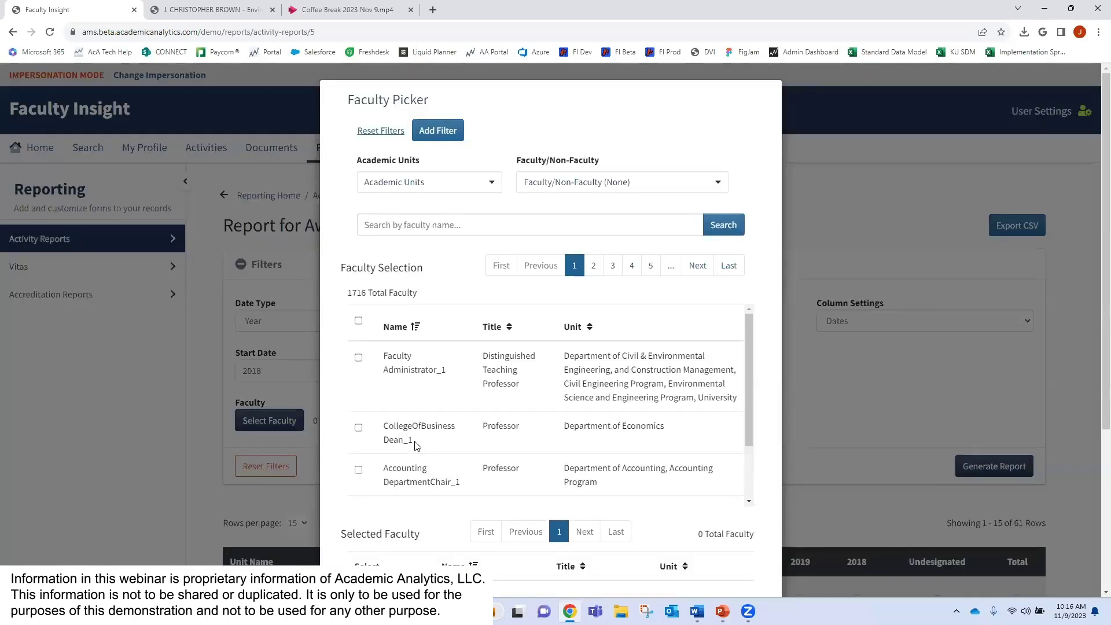
pyautogui.click(447, 135)
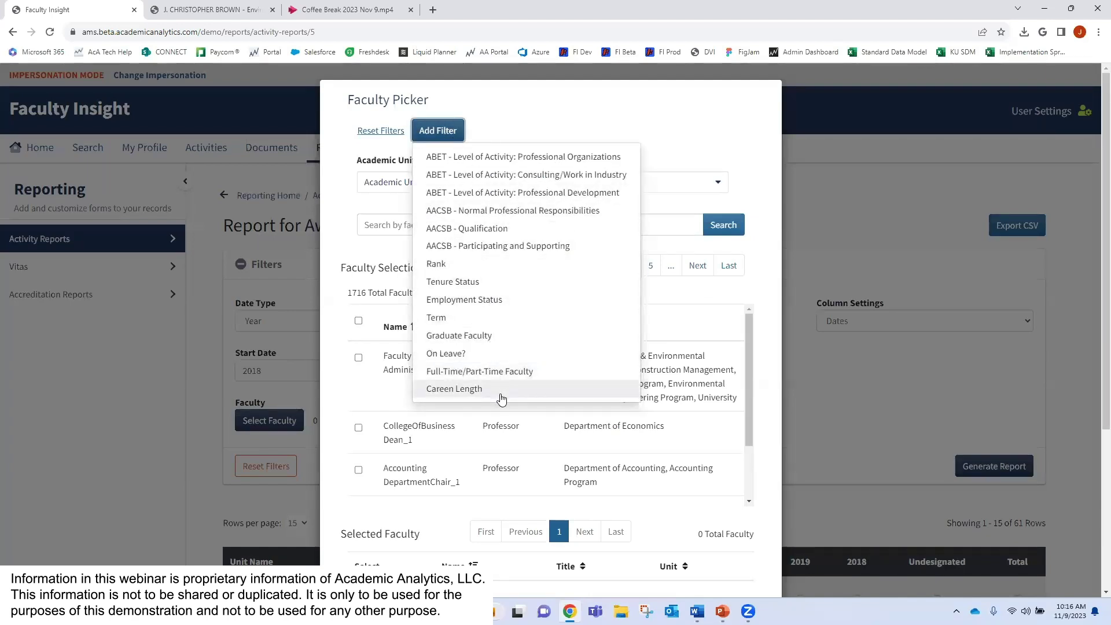
pyautogui.click(777, 283)
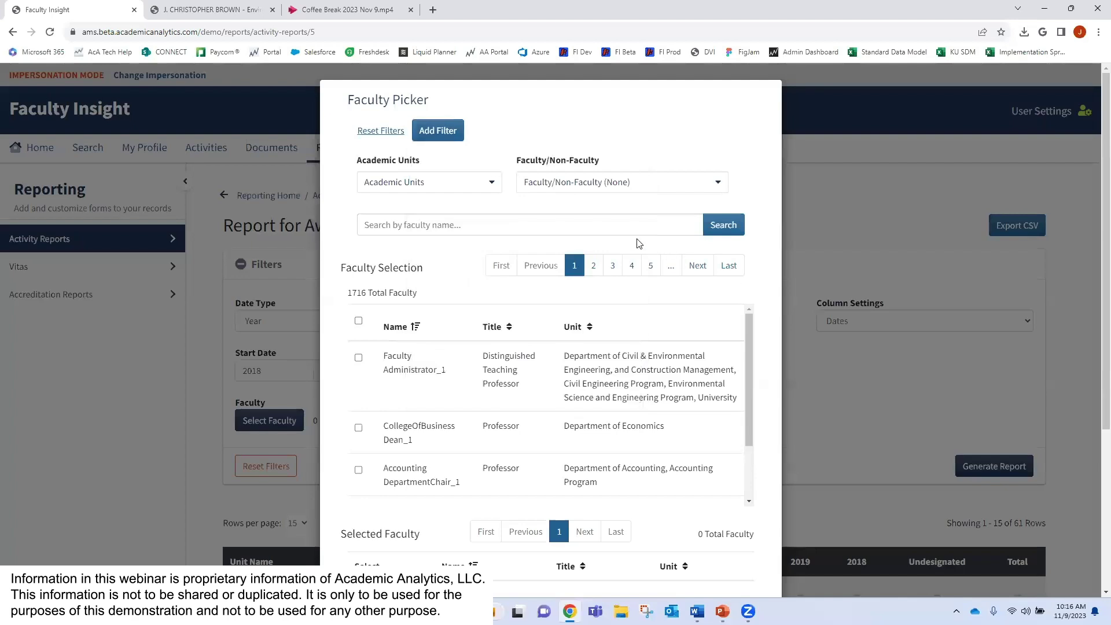
pyautogui.click(475, 190)
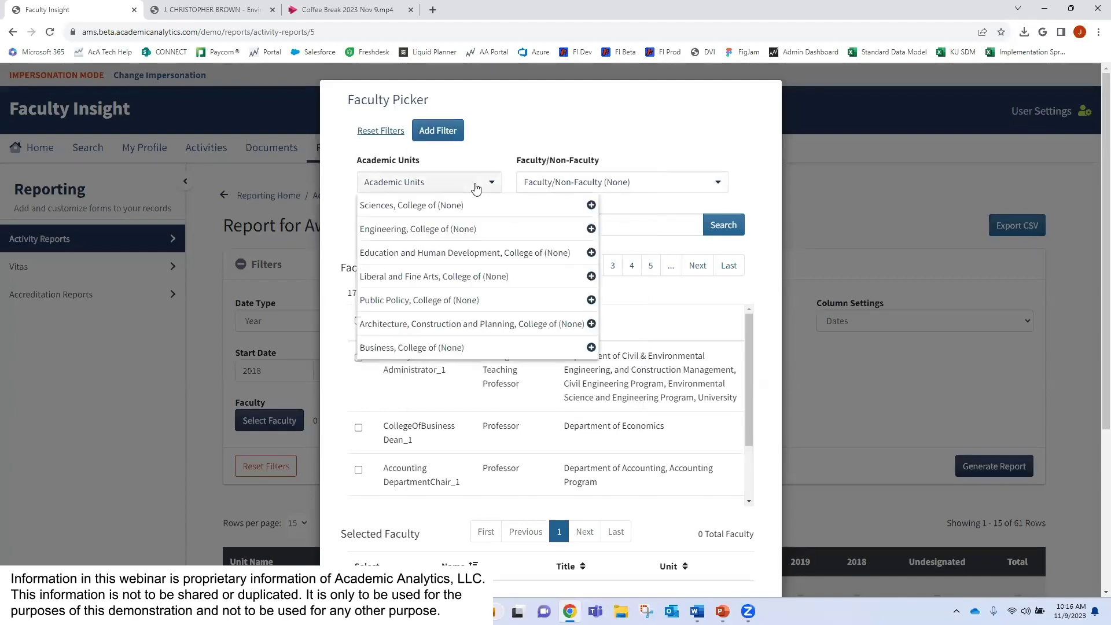
pyautogui.click(760, 176)
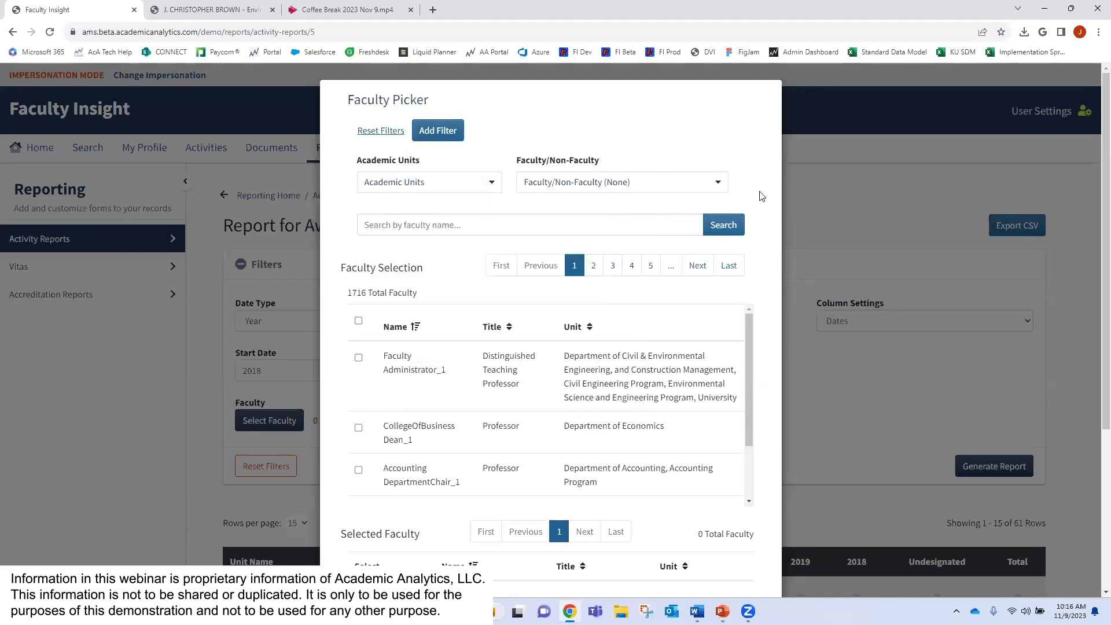
pyautogui.scroll(-4, 776, 395)
pyautogui.click(732, 540)
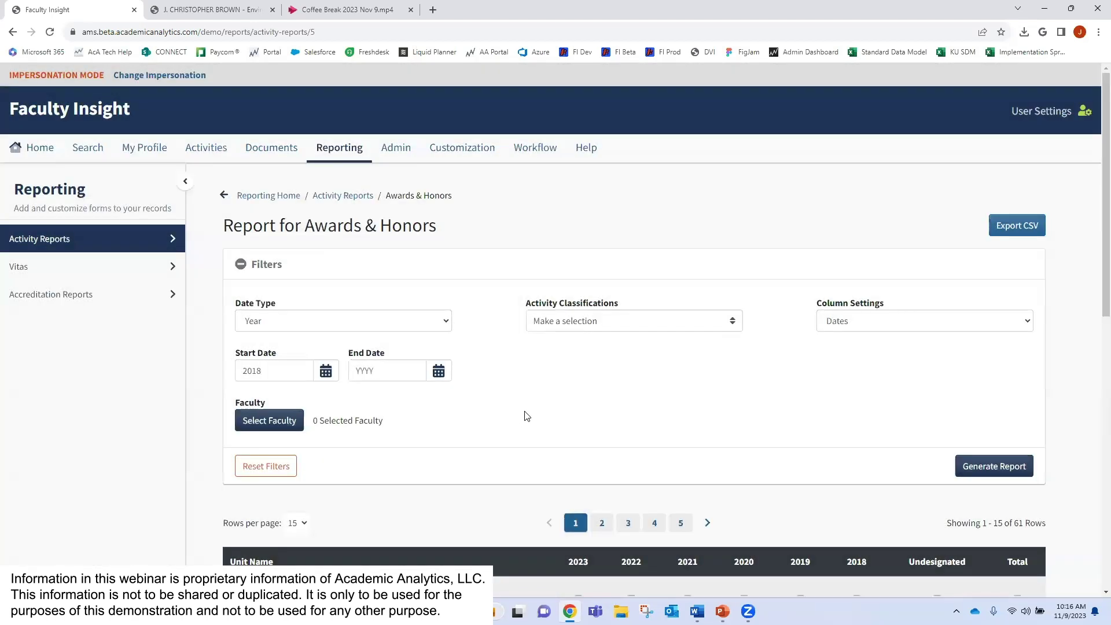
# Step: View the Category of Recognition choices under Activity Classifications and the Column Settings options without changing either filter
pyautogui.click(642, 327)
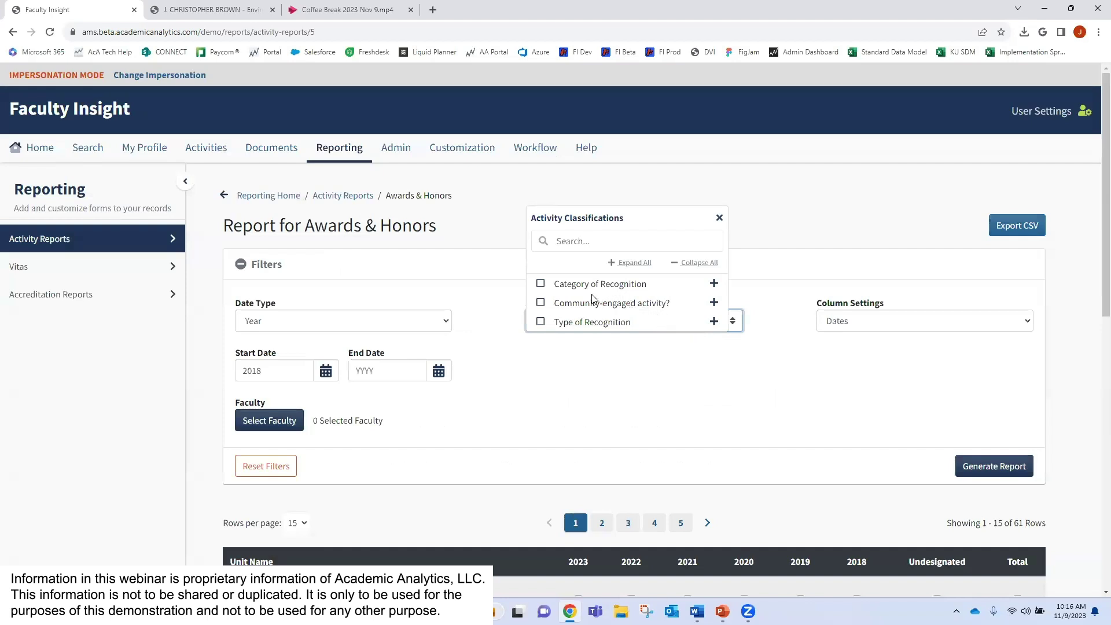
pyautogui.click(714, 283)
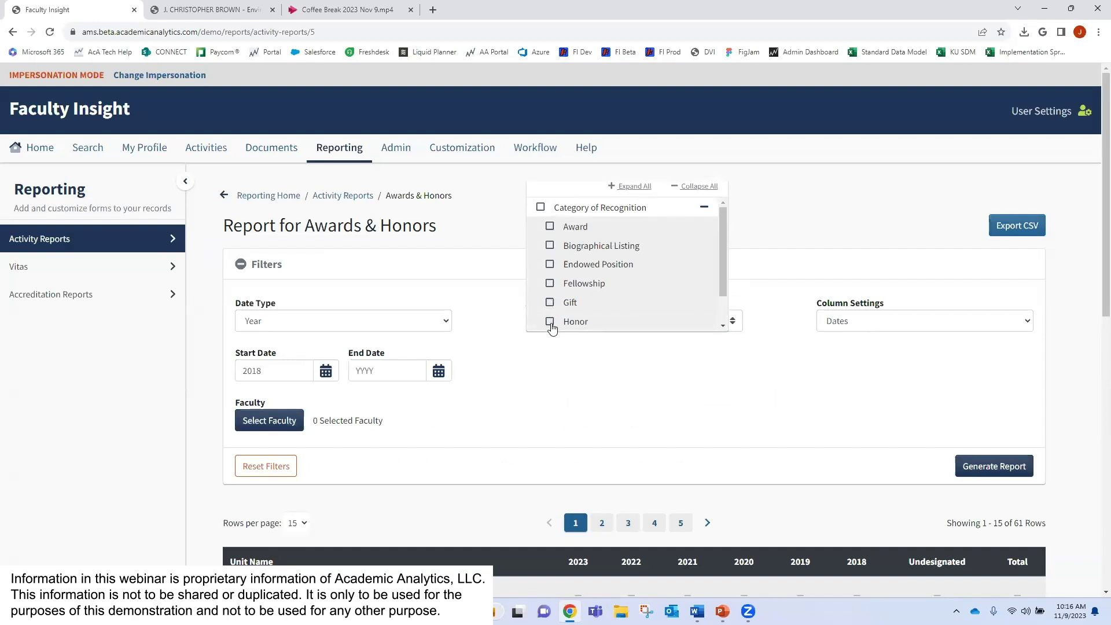
pyautogui.click(593, 379)
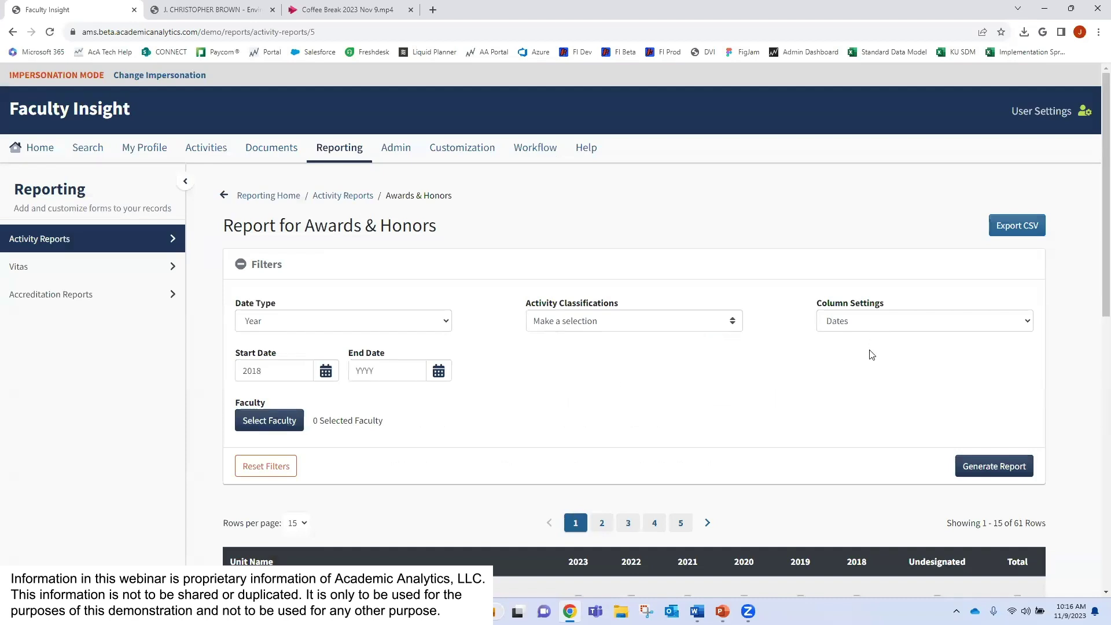
pyautogui.scroll(-1, 869, 352)
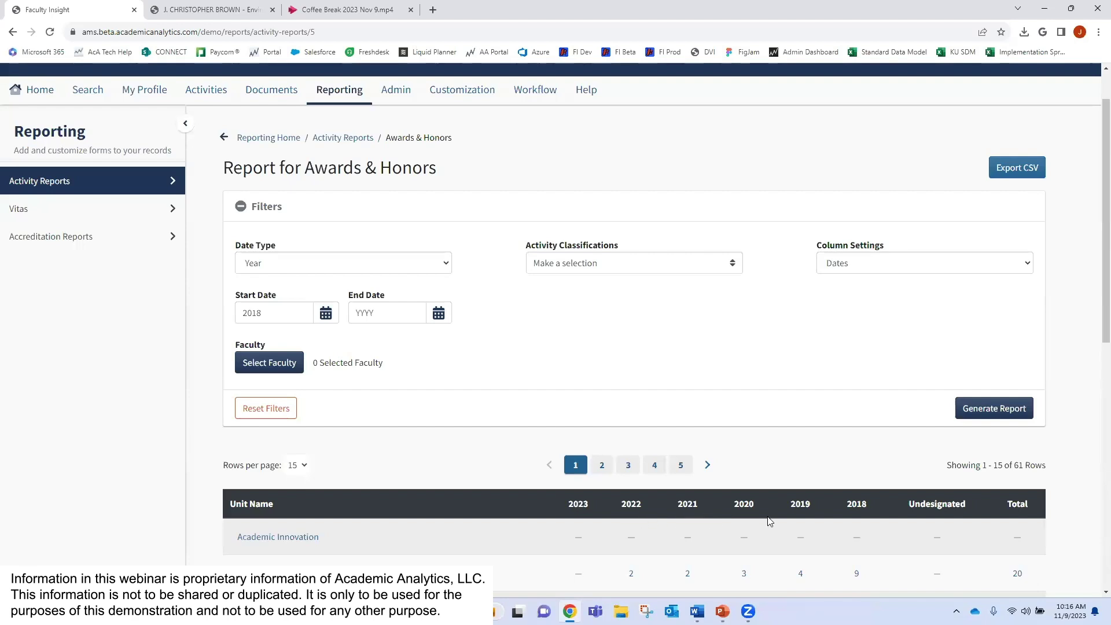
pyautogui.click(867, 263)
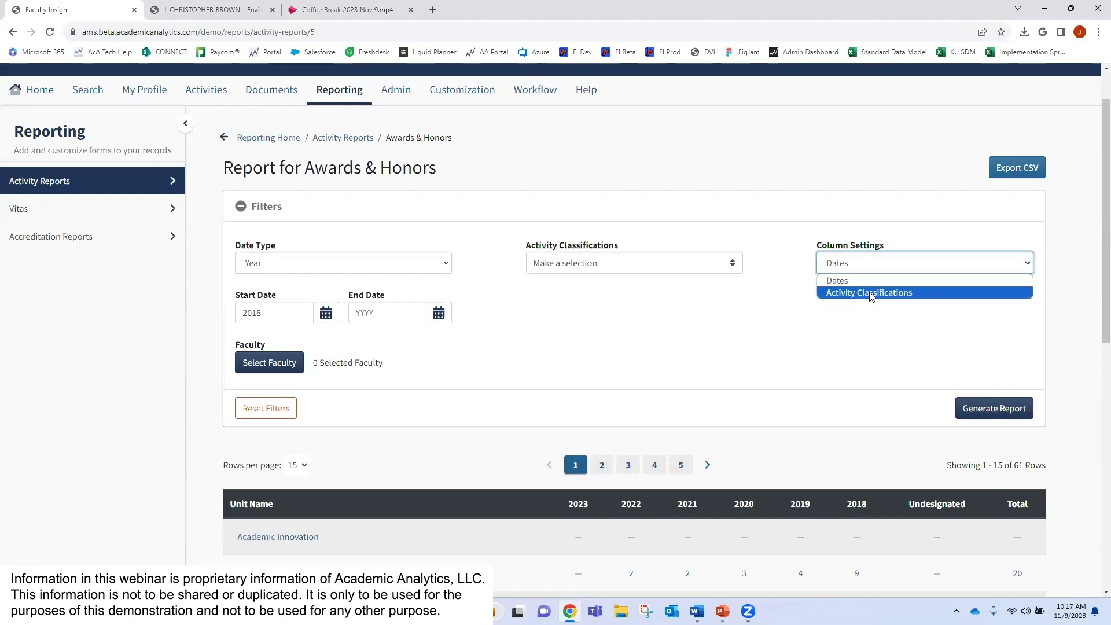
pyautogui.click(742, 313)
# Step: Open the faculty-level breakdown for Biomedical Engineering and Chemical Engineering in the Awards & Honors report
pyautogui.scroll(-1, 746, 317)
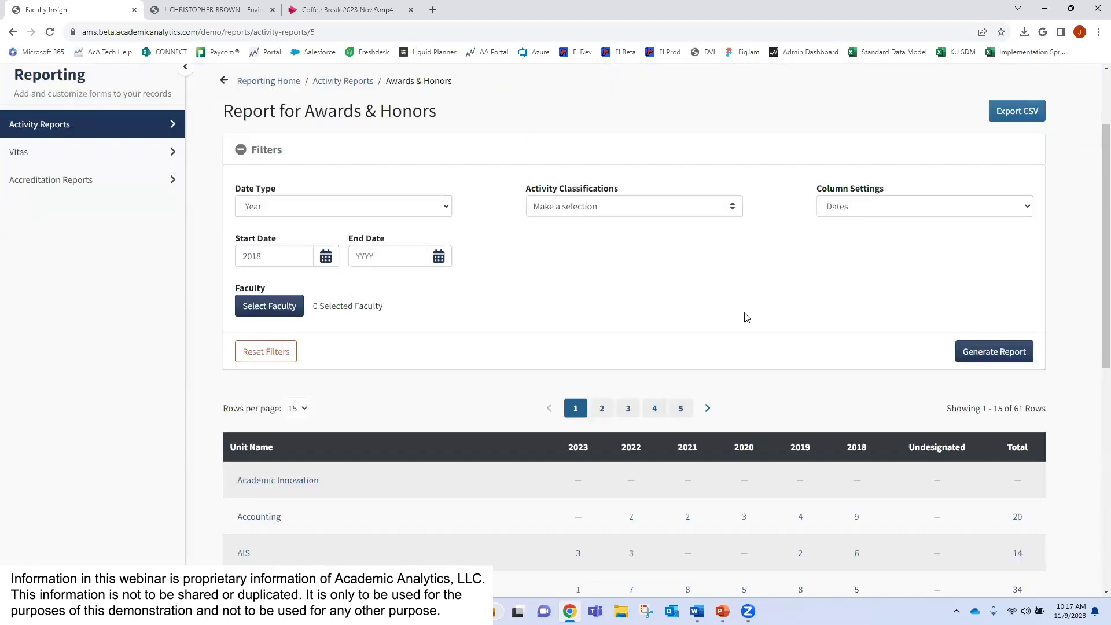
pyautogui.scroll(-4, 746, 318)
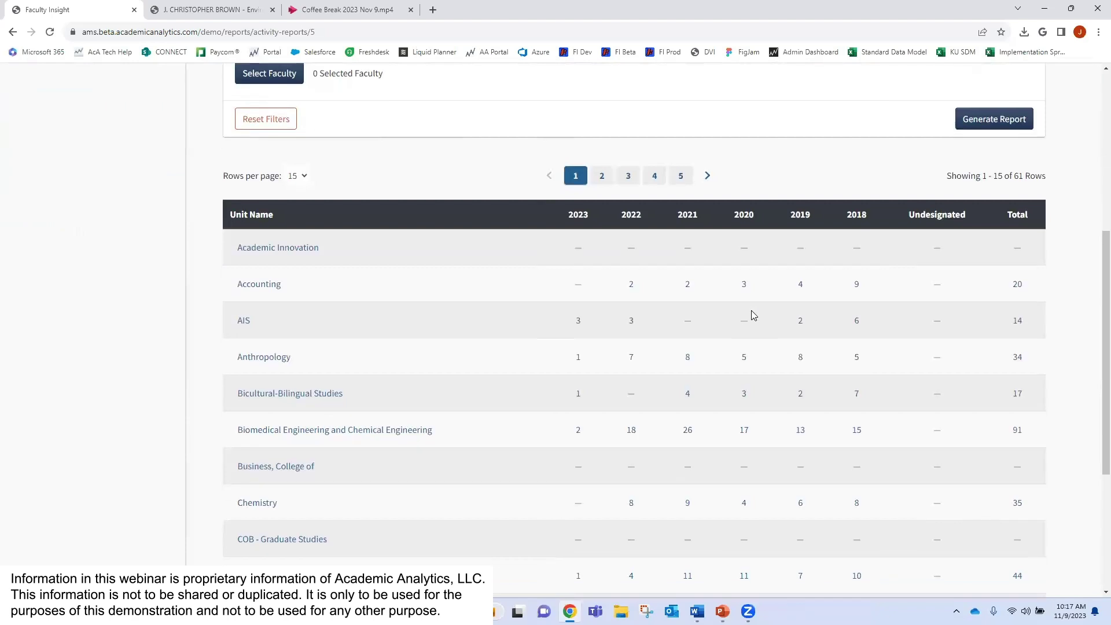
pyautogui.scroll(-1, 750, 316)
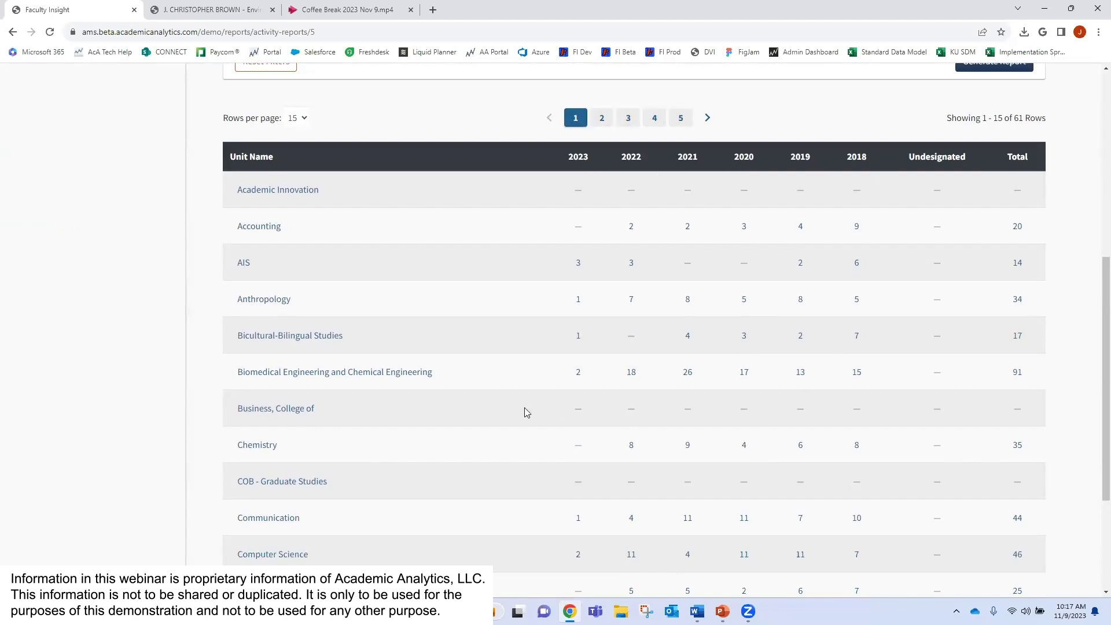
pyautogui.click(305, 377)
pyautogui.scroll(-4, 636, 374)
pyautogui.scroll(-2, 636, 374)
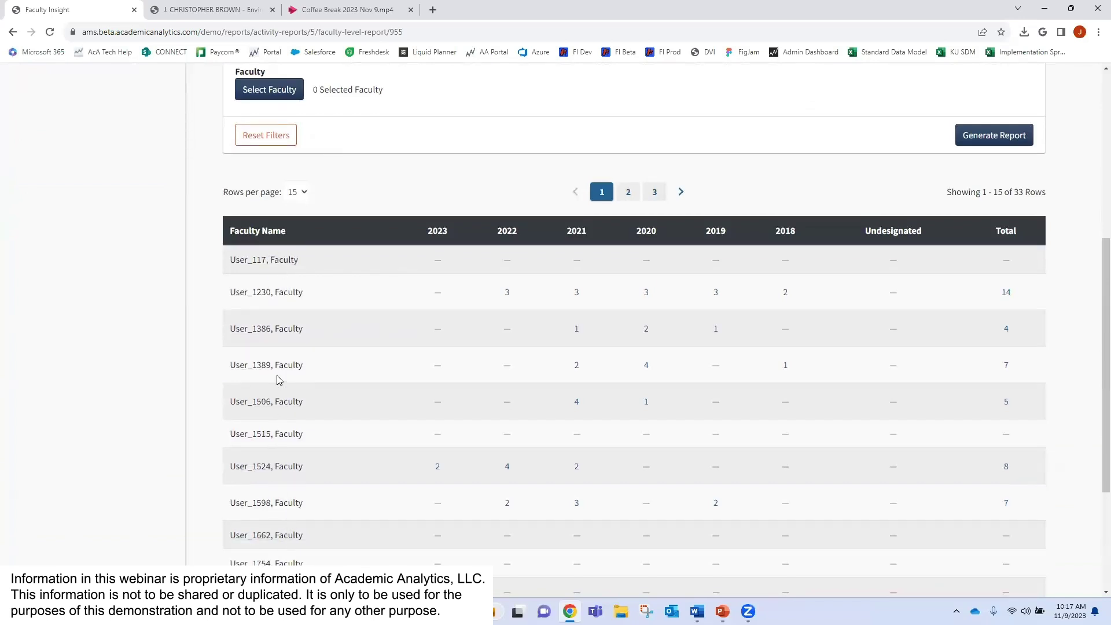
# Step: Open the 2020 activity details for the fourth listed faculty member and examine the individual award records
pyautogui.click(647, 367)
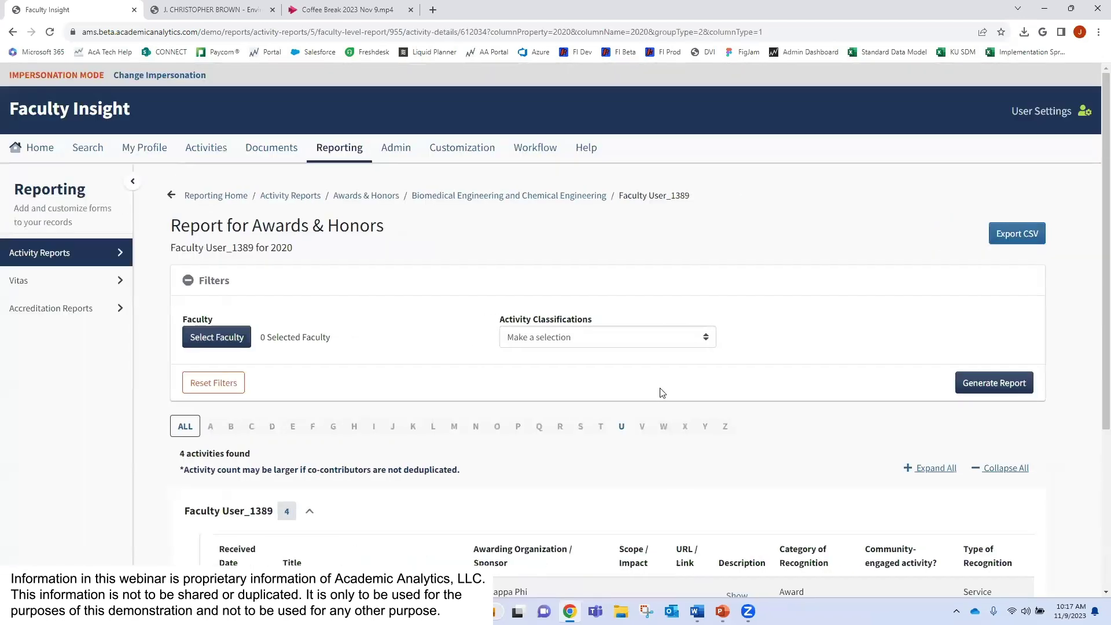
pyautogui.scroll(-3, 662, 394)
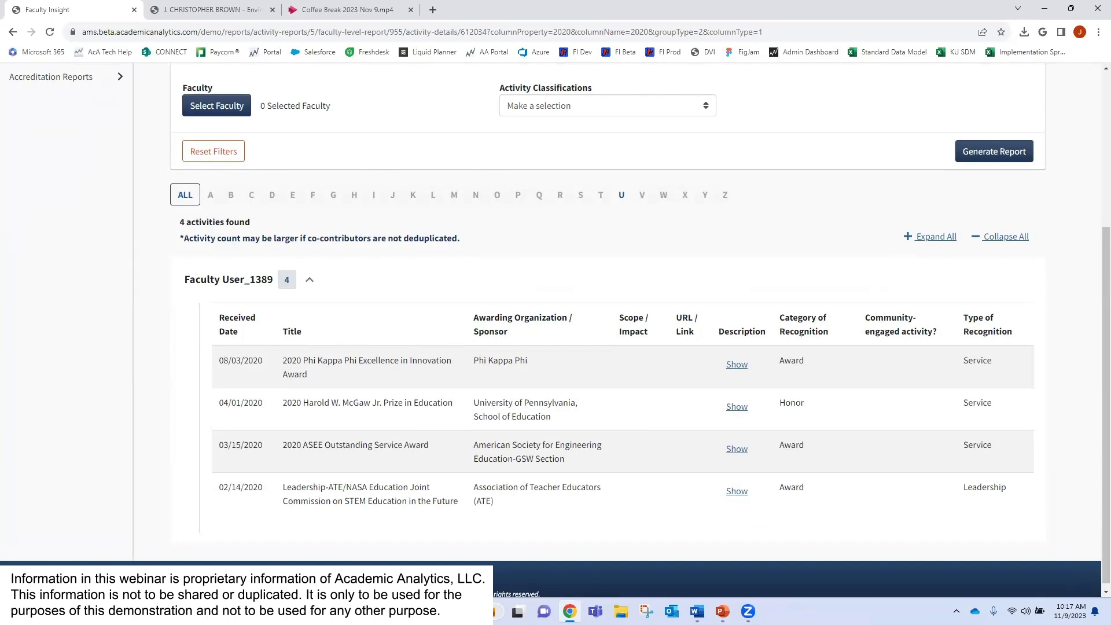
pyautogui.scroll(4, 573, 391)
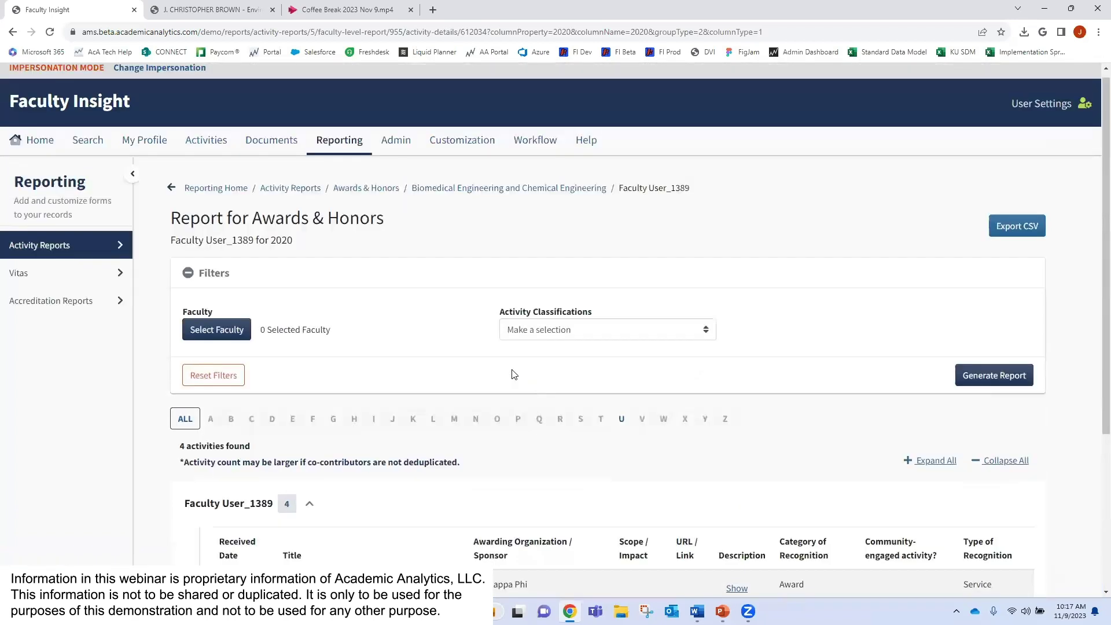
# Step: Open the Accreditation Reports list, examine the SACSCOC Faculty Qualifications report document in Word, and return to the list
pyautogui.click(354, 152)
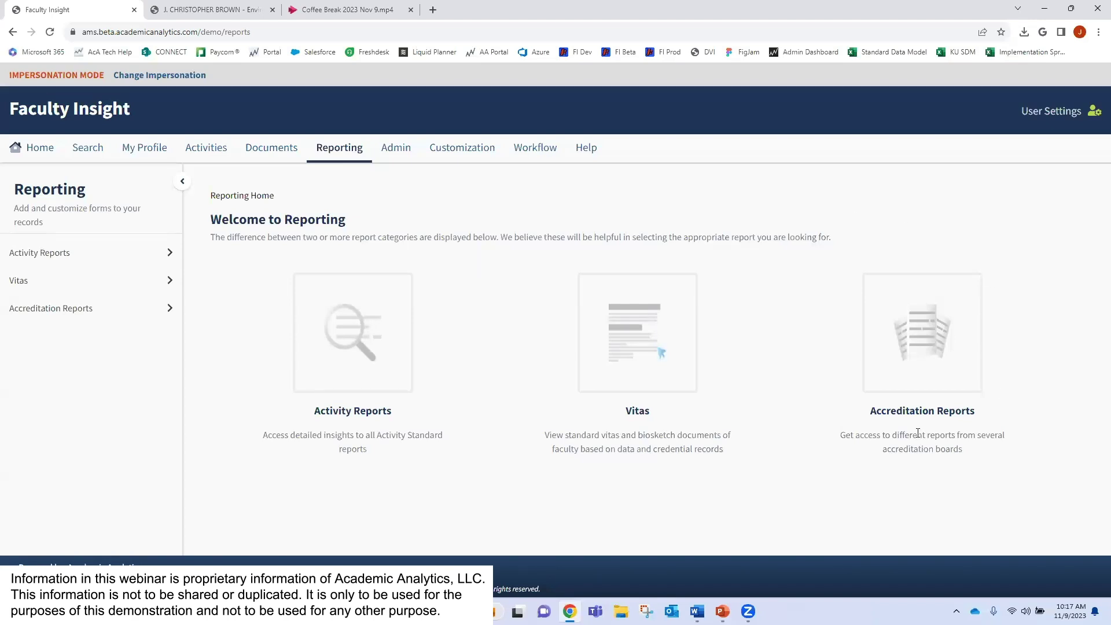
pyautogui.click(896, 348)
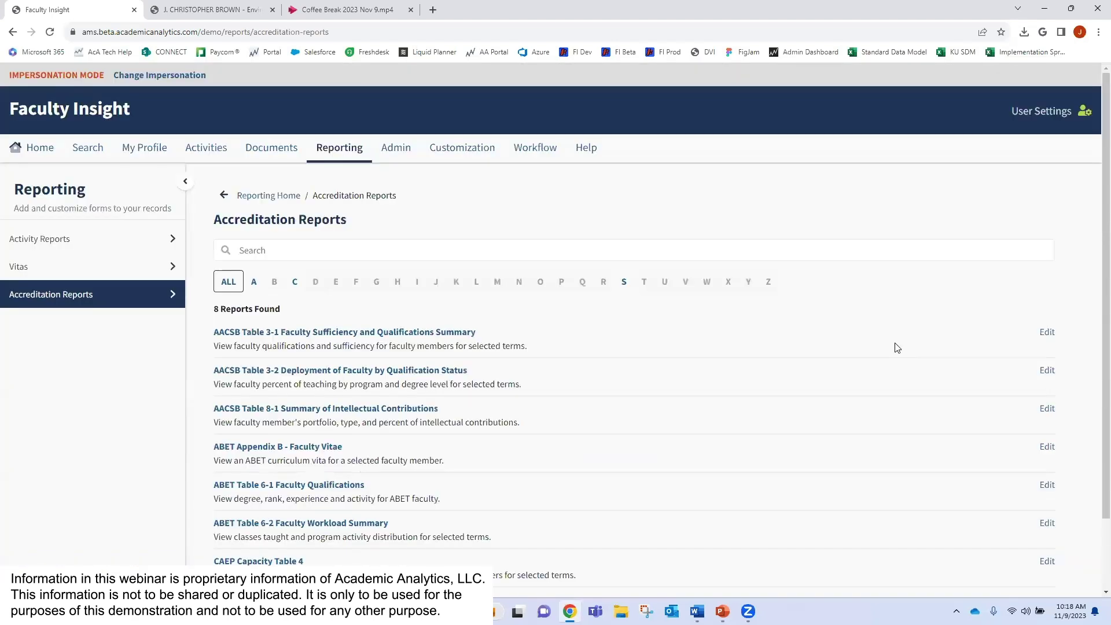
pyautogui.scroll(-2, 792, 343)
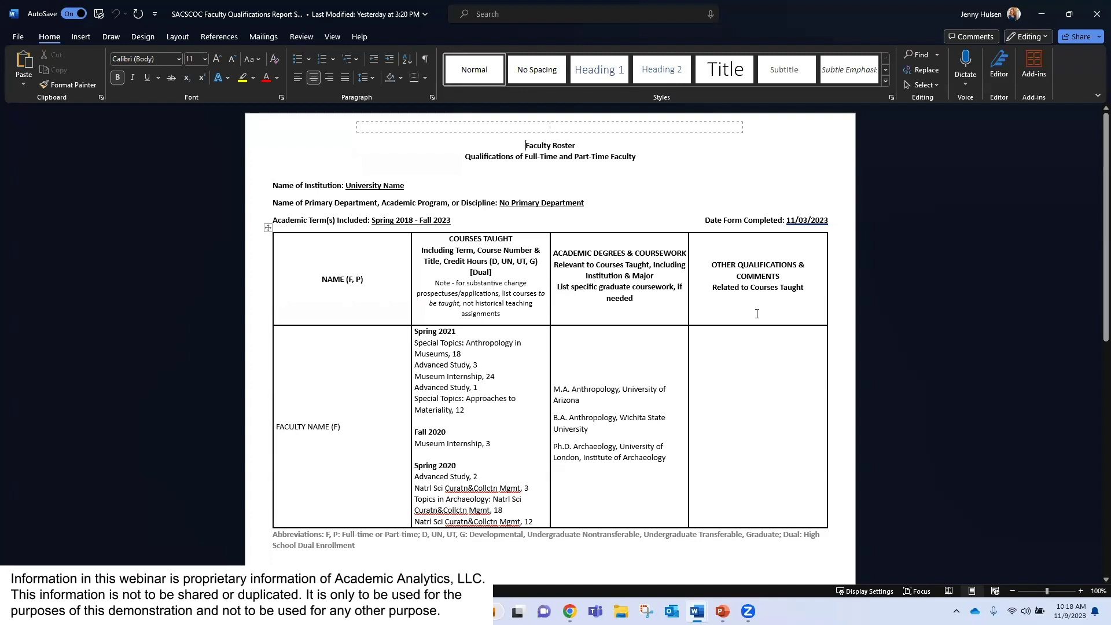
pyautogui.click(1039, 14)
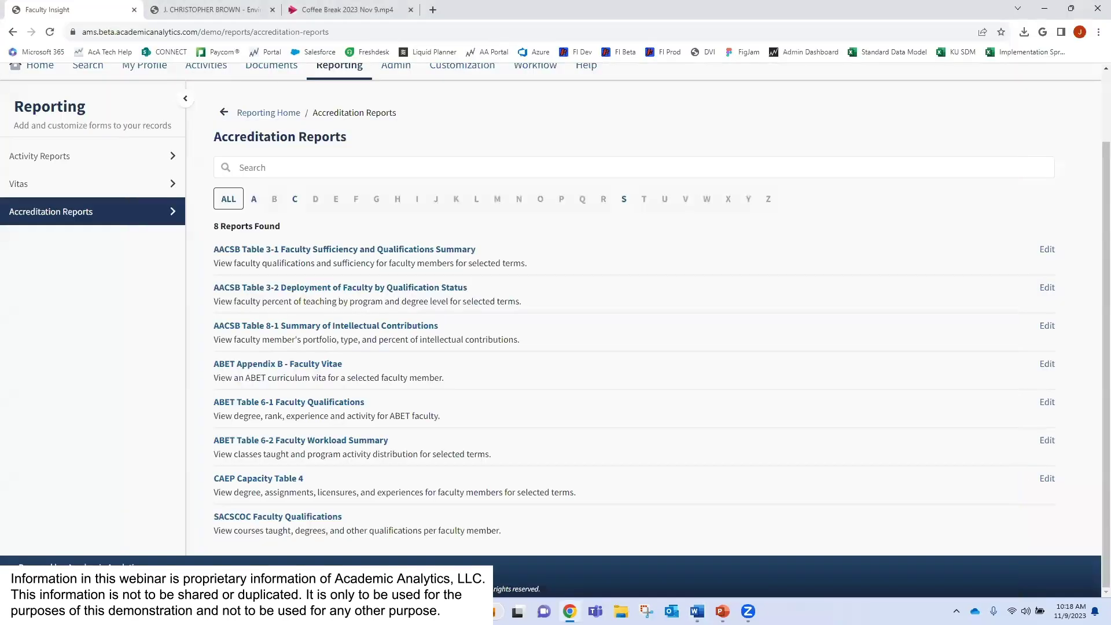
# Step: Switch to the slide presentation and advance to the Comprehensive Solution slide
pyautogui.hotkey('alt', 'Tab')
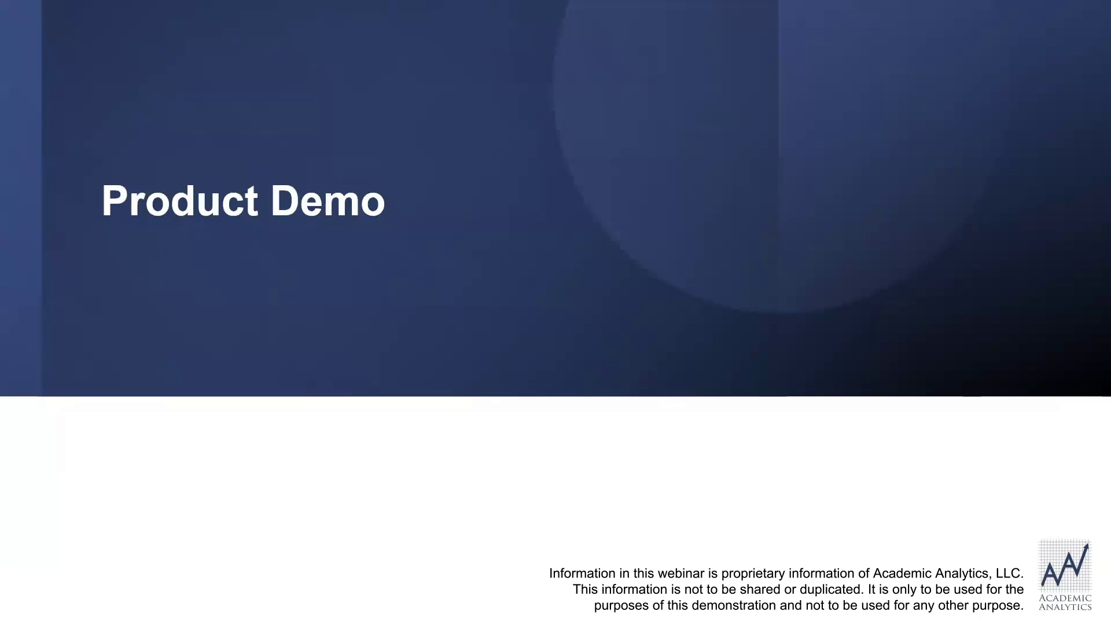
pyautogui.press('Right')
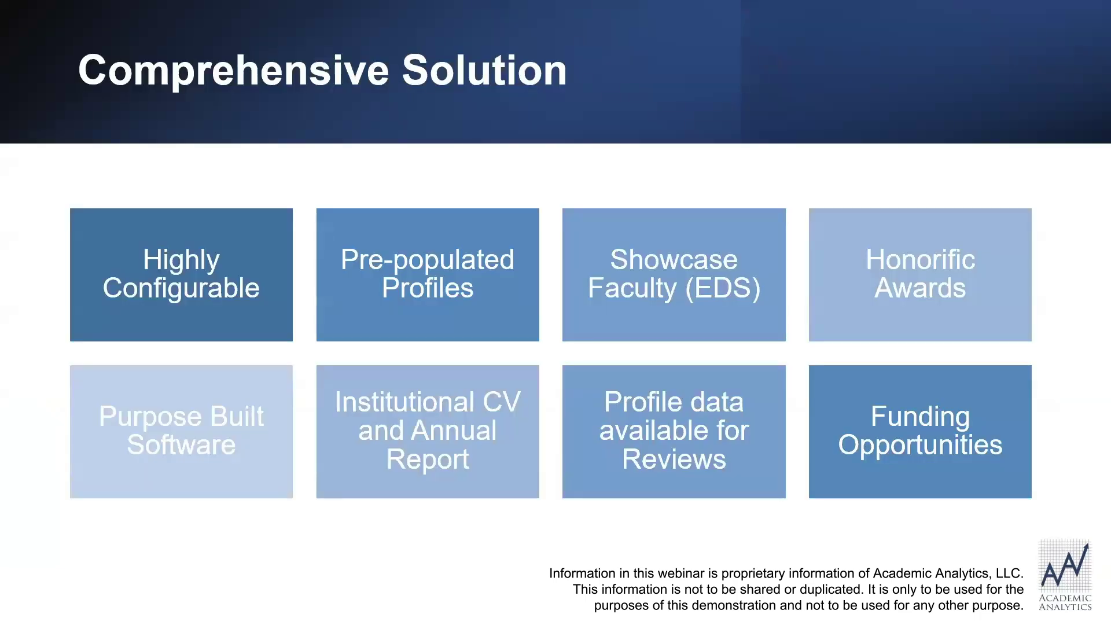